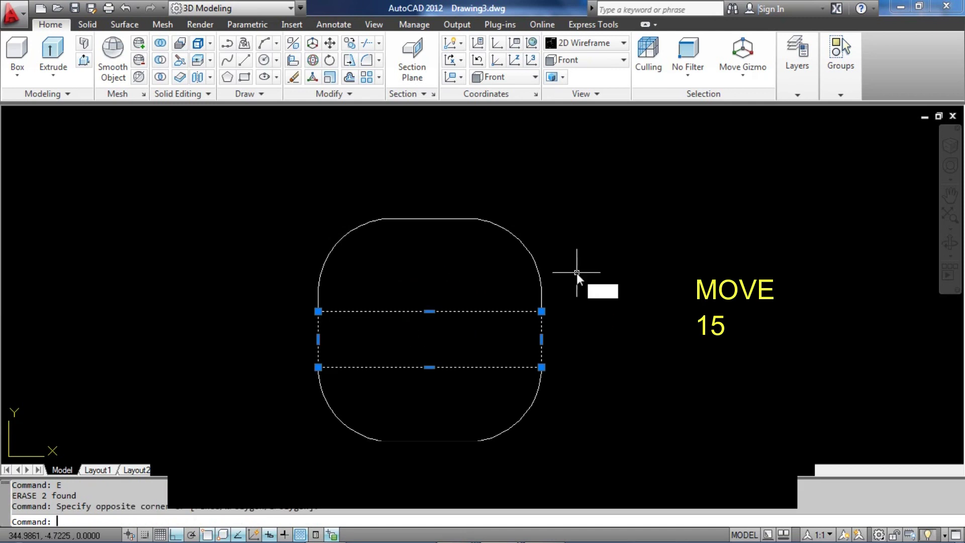
- Move the horizontal rectangle 15 units to the right
{"action": "type", "text": "15"}
{"action": "key", "text": "Return"}
- Draw a 20-unit-diameter circle centred on the upper-left corner arc of the rounded outline
{"action": "scroll", "coordinate": [311, 290], "scroll_direction": "up", "scroll_amount": 2}
{"action": "middle_click_drag", "start_coordinate": [313, 295], "coordinate": [306, 316]}
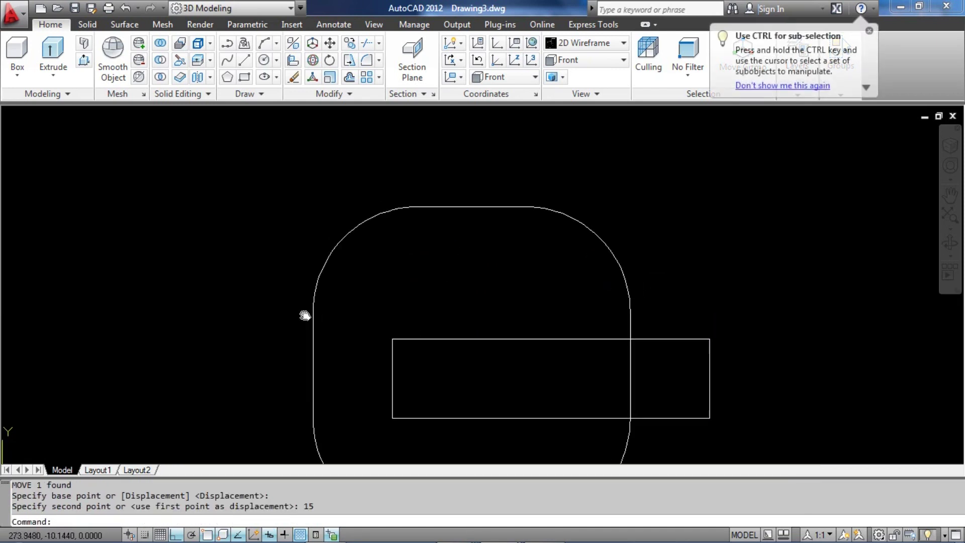
{"action": "type", "text": "c"}
{"action": "key", "text": "Return"}
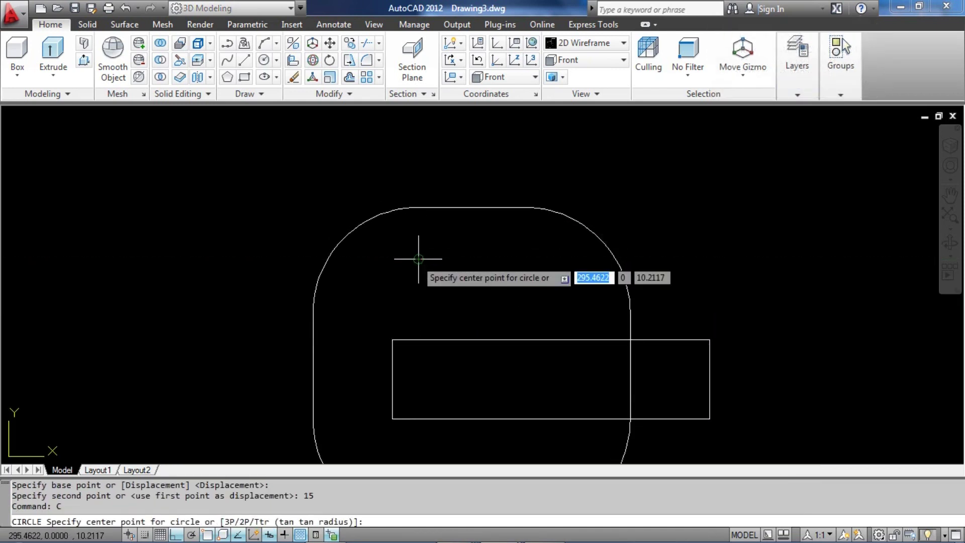
{"action": "right_click", "coordinate": [386, 212], "text": "shift"}
{"action": "left_click", "coordinate": [421, 381]}
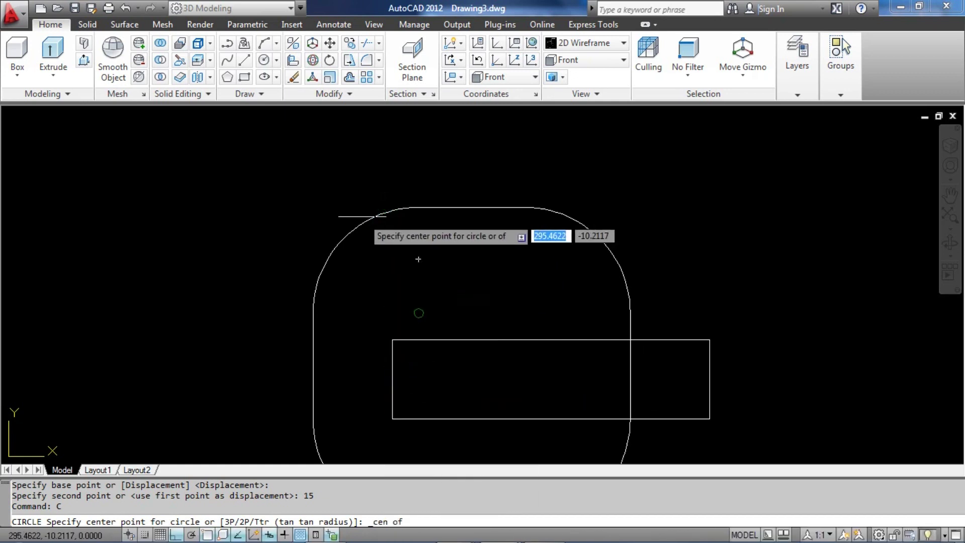
{"action": "left_click", "coordinate": [455, 260]}
{"action": "type", "text": "D"}
{"action": "key", "text": "Return"}
{"action": "type", "text": "20"}
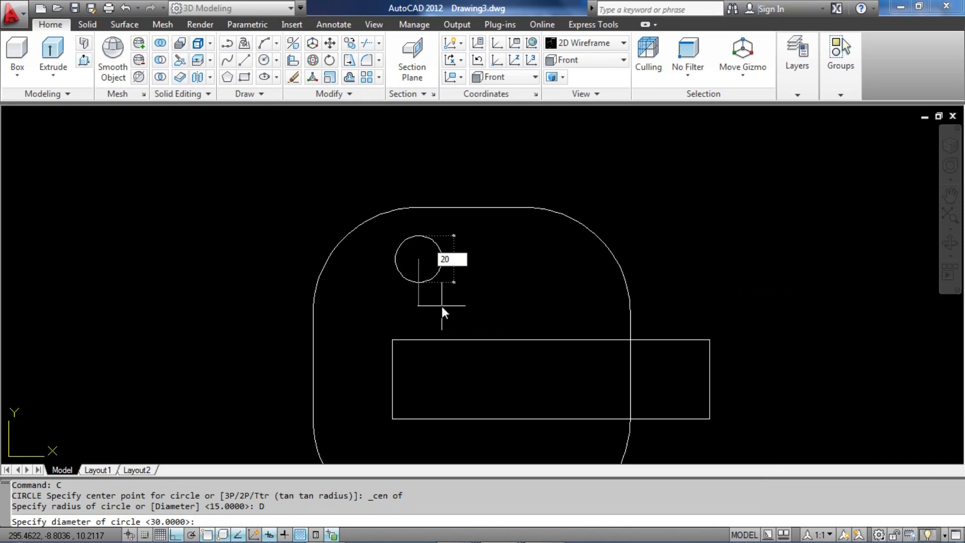
{"action": "key", "text": "Return"}
- Move the circle straight up so its centre lies level with the outline's top edge
{"action": "left_click", "coordinate": [450, 307]}
{"action": "left_click", "coordinate": [438, 283]}
{"action": "middle_click_drag", "start_coordinate": [447, 287], "coordinate": [450, 319]}
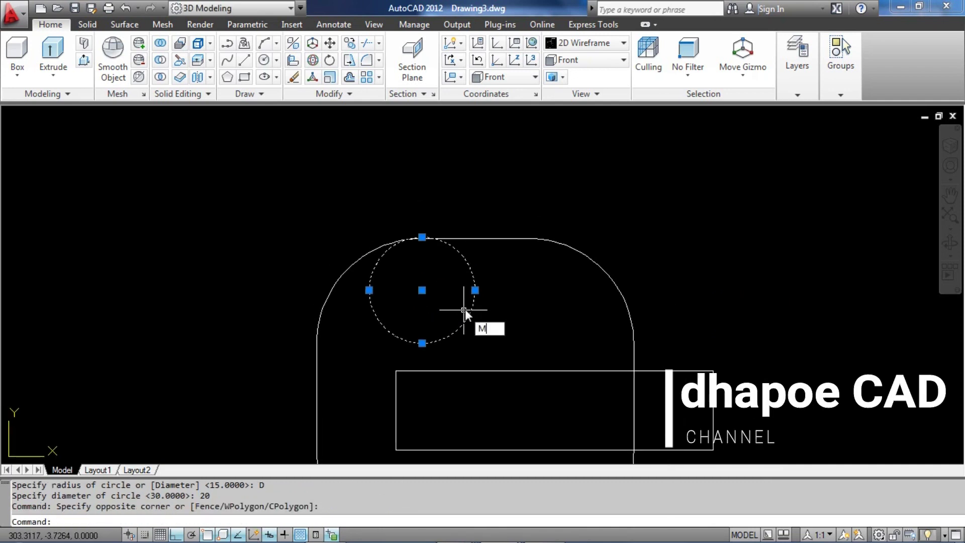
{"action": "key", "text": "Return"}
{"action": "left_click", "coordinate": [475, 291]}
{"action": "left_click", "coordinate": [475, 239]}
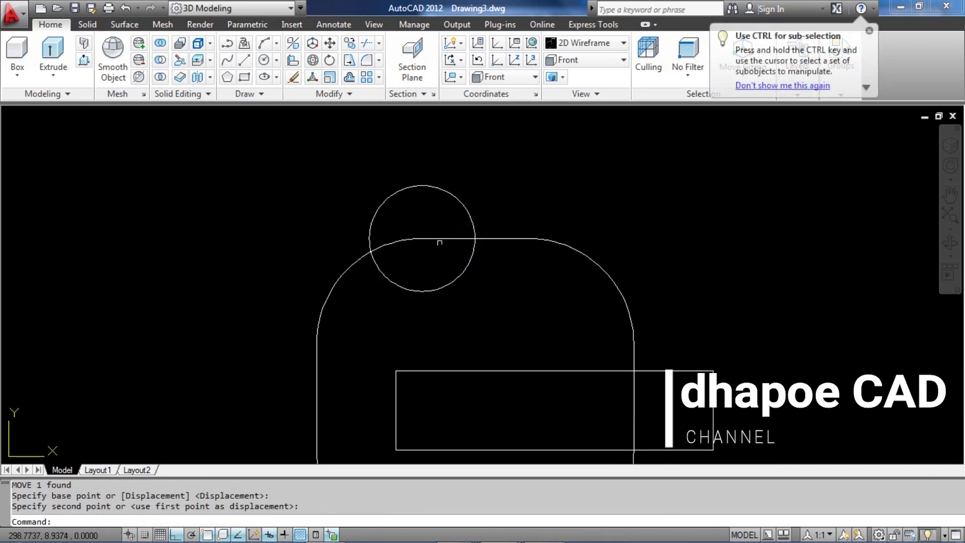
{"action": "left_click", "coordinate": [471, 203]}
{"action": "left_click", "coordinate": [395, 206]}
{"action": "middle_click_drag", "start_coordinate": [498, 202], "coordinate": [559, 216]}
{"action": "type", "text": "M"}
{"action": "key", "text": "Return"}
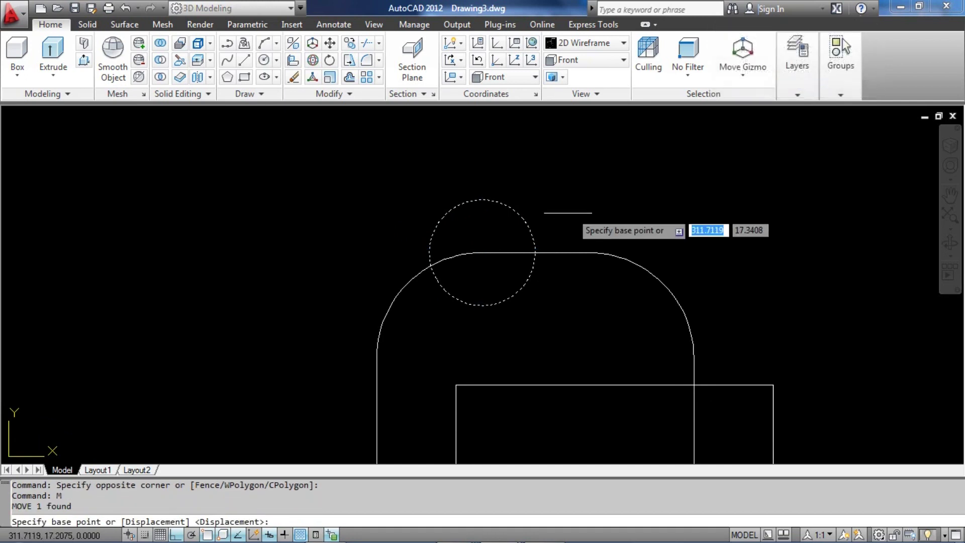
{"action": "key", "text": "Escape"}
- Draw a vertical construction line along the left edge of the rounded outline
{"action": "type", "text": "XL"}
{"action": "key", "text": "Return"}
{"action": "left_click", "coordinate": [378, 373]}
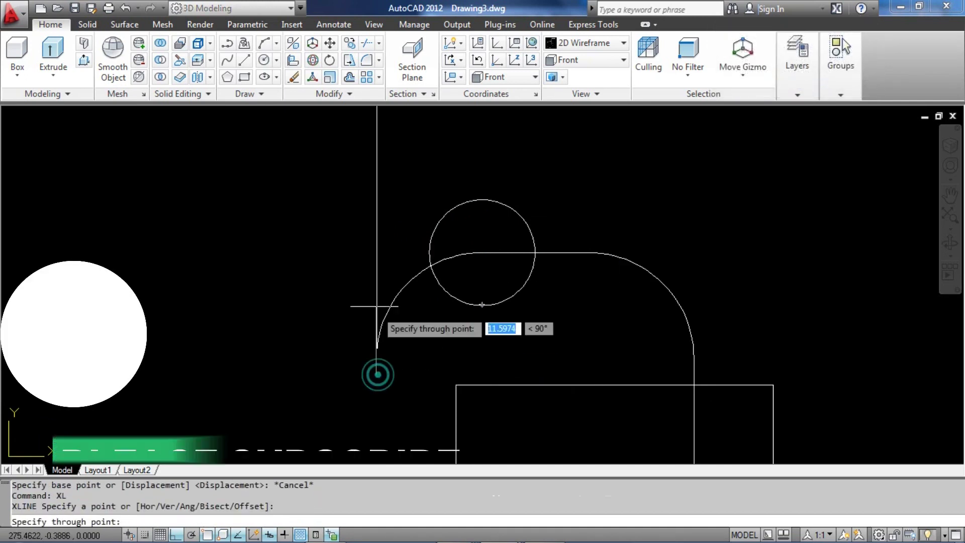
{"action": "left_click", "coordinate": [372, 271]}
{"action": "key", "text": "Return"}
- Move the circle left until its left quadrant touches the vertical construction line
{"action": "left_click", "coordinate": [445, 242]}
{"action": "left_click", "coordinate": [403, 232]}
{"action": "type", "text": "M"}
{"action": "key", "text": "Return"}
{"action": "left_click", "coordinate": [429, 252]}
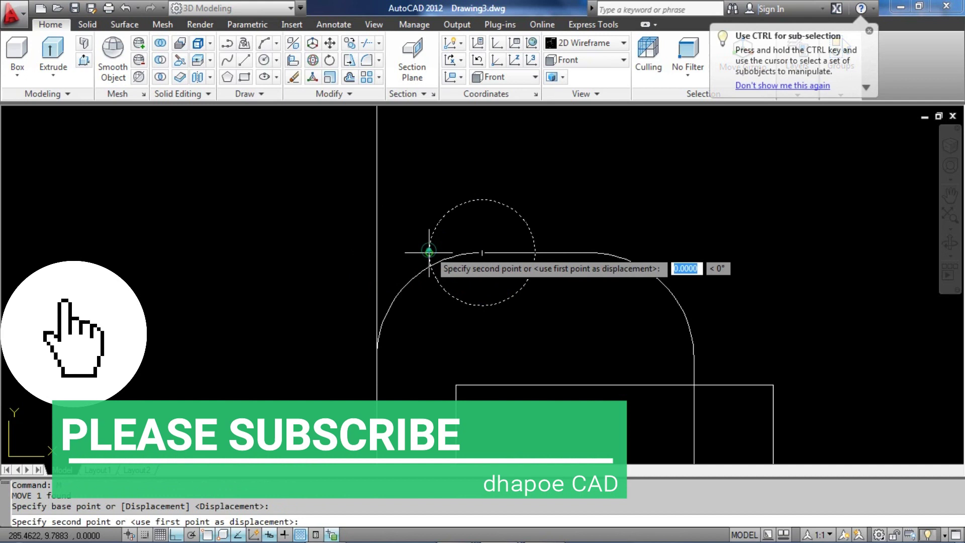
{"action": "left_click", "coordinate": [375, 252]}
{"action": "left_click", "coordinate": [421, 199]}
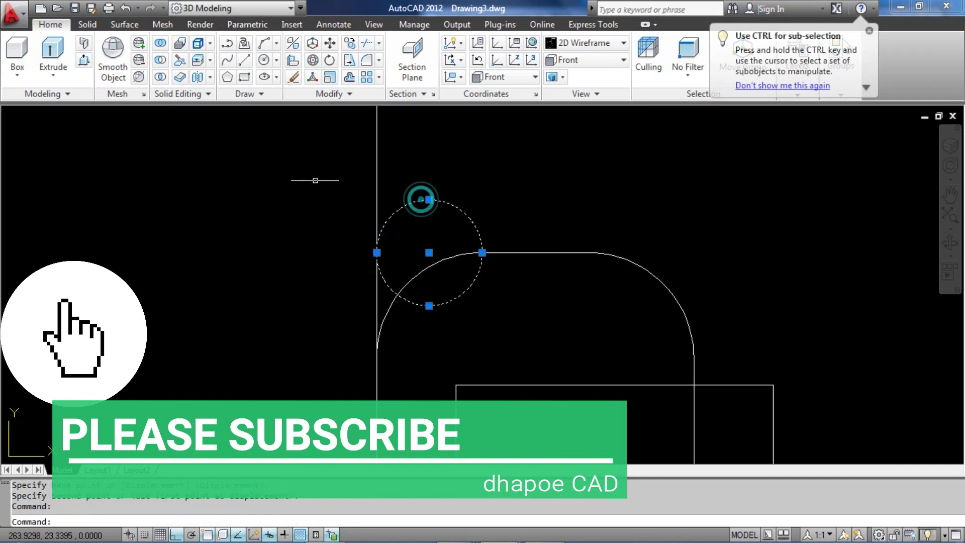
- Erase the vertical construction line
{"action": "left_click", "coordinate": [415, 162]}
{"action": "left_click", "coordinate": [352, 187]}
{"action": "type", "text": "E"}
{"action": "key", "text": "Return"}
- Switch to the SW Isometric view with the profiles in sight
{"action": "middle_click_drag", "start_coordinate": [371, 304], "coordinate": [372, 298], "text": "shift"}
{"action": "left_click", "coordinate": [585, 60]}
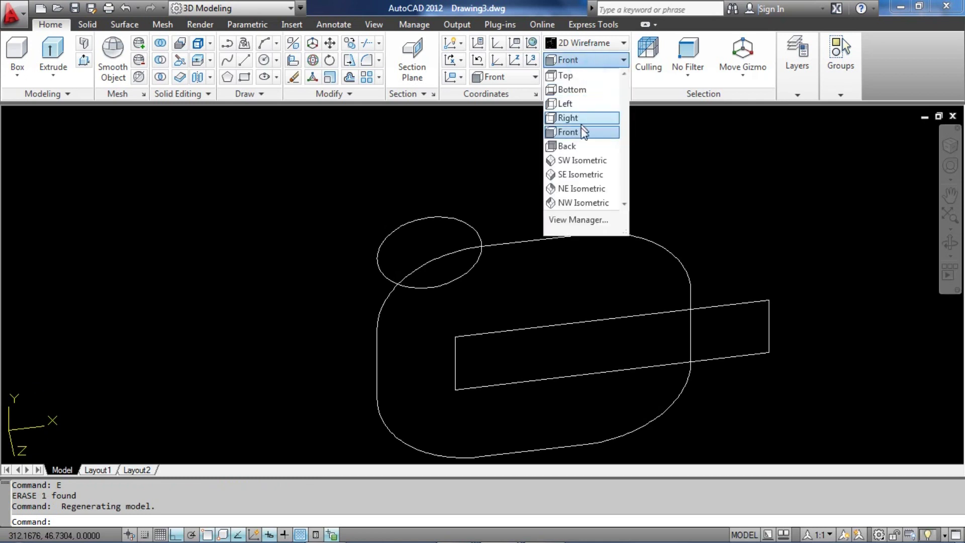
{"action": "left_click", "coordinate": [582, 160]}
{"action": "left_click", "coordinate": [504, 287]}
{"action": "left_click", "coordinate": [493, 203]}
{"action": "middle_click_drag", "start_coordinate": [569, 250], "coordinate": [567, 242]}
- Fillet all four corners of the rectangle with radius 7.5 to form a slot shape
{"action": "type", "text": "f"}
{"action": "key", "text": "Return"}
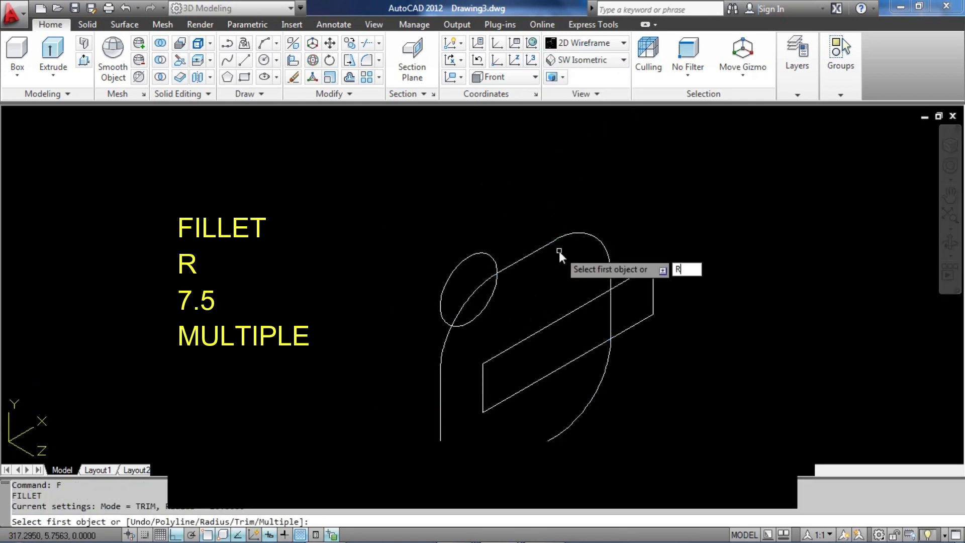
{"action": "type", "text": "r"}
{"action": "key", "text": "Return"}
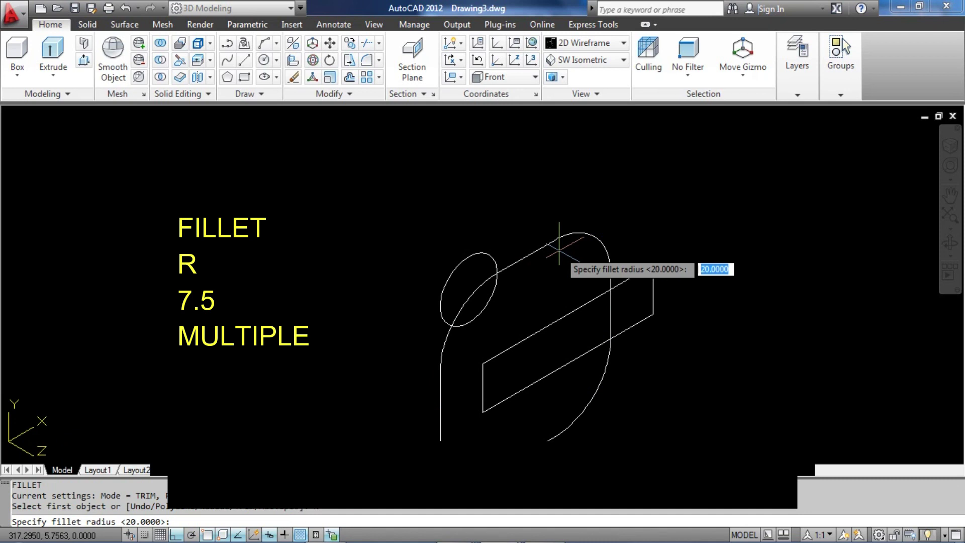
{"action": "key", "text": "Return"}
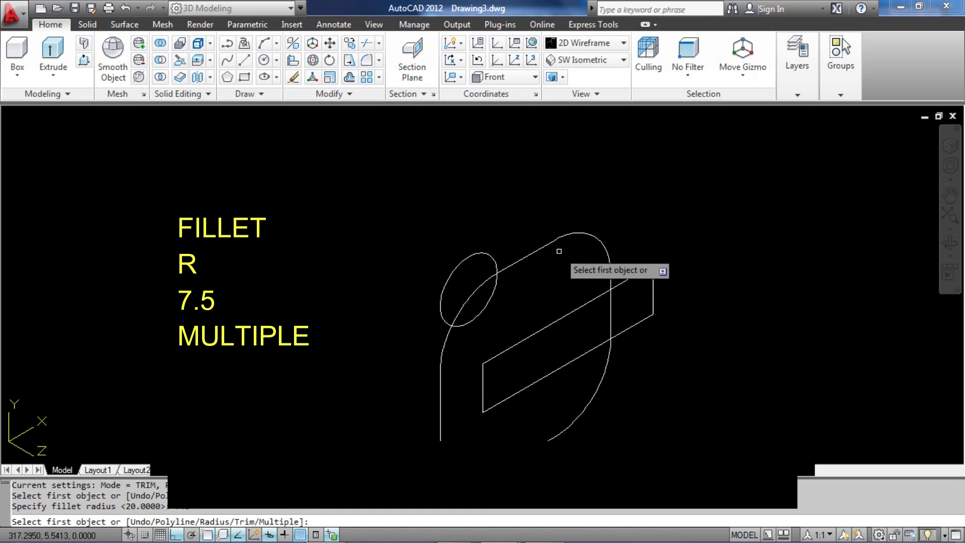
{"action": "left_click", "coordinate": [490, 363]}
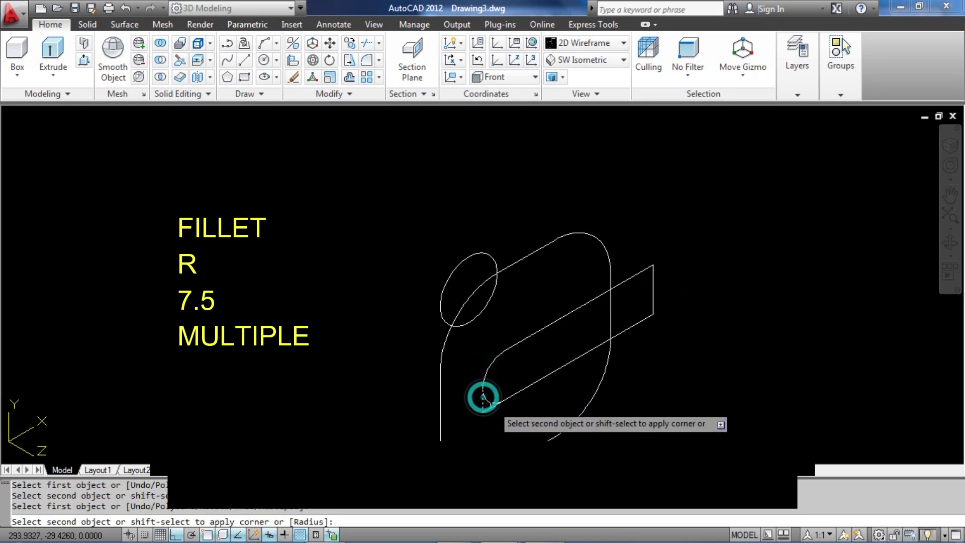
{"action": "left_click", "coordinate": [482, 395]}
{"action": "left_click", "coordinate": [632, 329]}
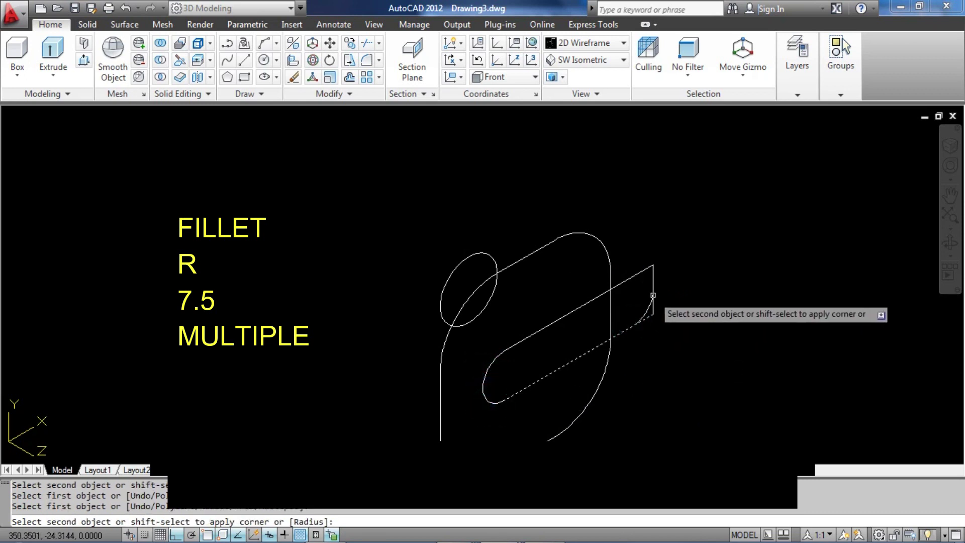
{"action": "left_click", "coordinate": [653, 277]}
{"action": "key", "text": "Return"}
- Extrude the large rounded square outline 15 units backward into a plate
{"action": "scroll", "coordinate": [519, 304], "scroll_direction": "down", "scroll_amount": 2}
{"action": "middle_click_drag", "start_coordinate": [519, 303], "coordinate": [580, 307]}
{"action": "left_click", "coordinate": [605, 290]}
{"action": "left_click", "coordinate": [584, 252]}
{"action": "middle_click_drag", "start_coordinate": [601, 253], "coordinate": [628, 280]}
{"action": "left_click", "coordinate": [53, 53]}
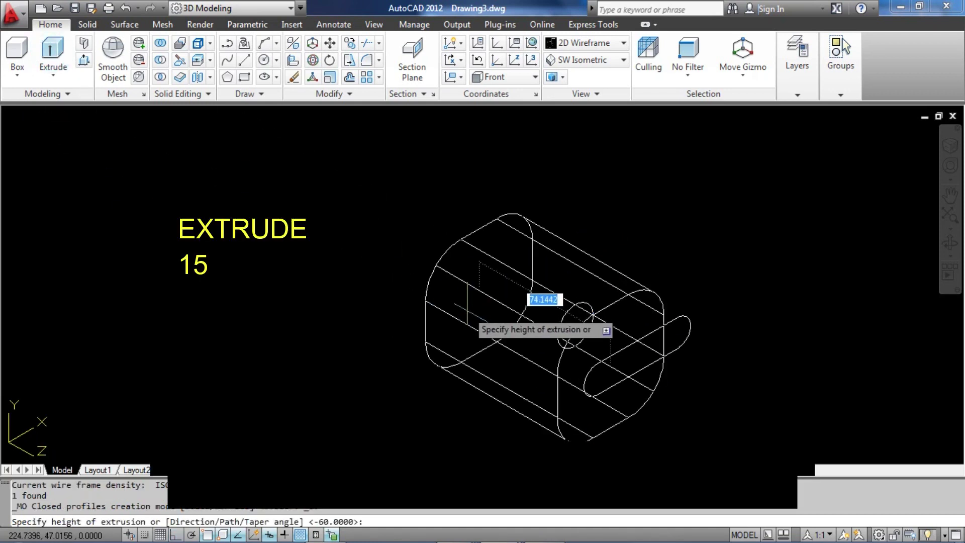
{"action": "type", "text": "15"}
{"action": "key", "text": "Return"}
- Move the circle and the slot-shaped profile 15 units forward, in front of the plate
{"action": "scroll", "coordinate": [566, 301], "scroll_direction": "up", "scroll_amount": 3}
{"action": "left_click", "coordinate": [565, 301]}
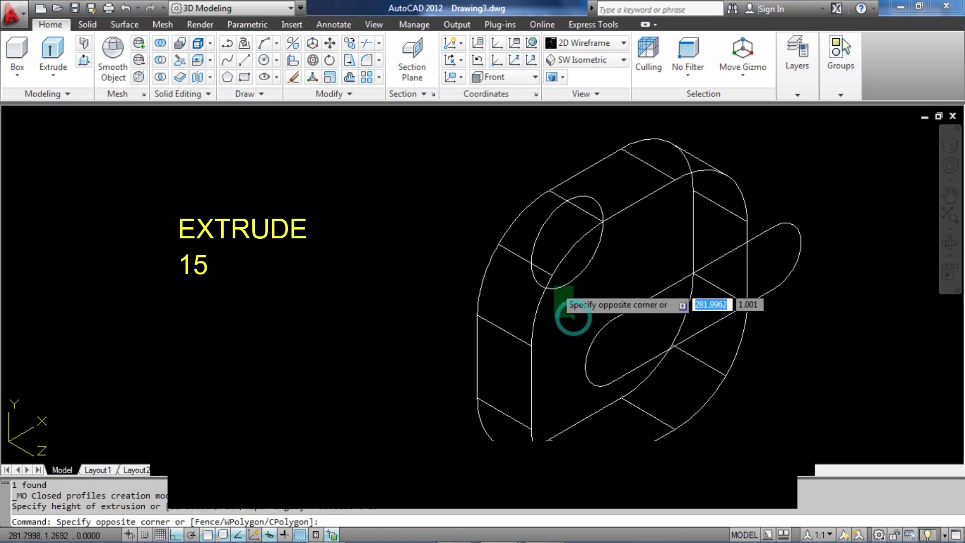
{"action": "left_click", "coordinate": [554, 286]}
{"action": "left_click", "coordinate": [599, 347]}
{"action": "left_click", "coordinate": [561, 303]}
{"action": "scroll", "coordinate": [596, 369], "scroll_direction": "down", "scroll_amount": 2}
{"action": "middle_click_drag", "start_coordinate": [596, 369], "coordinate": [434, 423]}
{"action": "type", "text": "m"}
{"action": "left_click", "coordinate": [569, 258]}
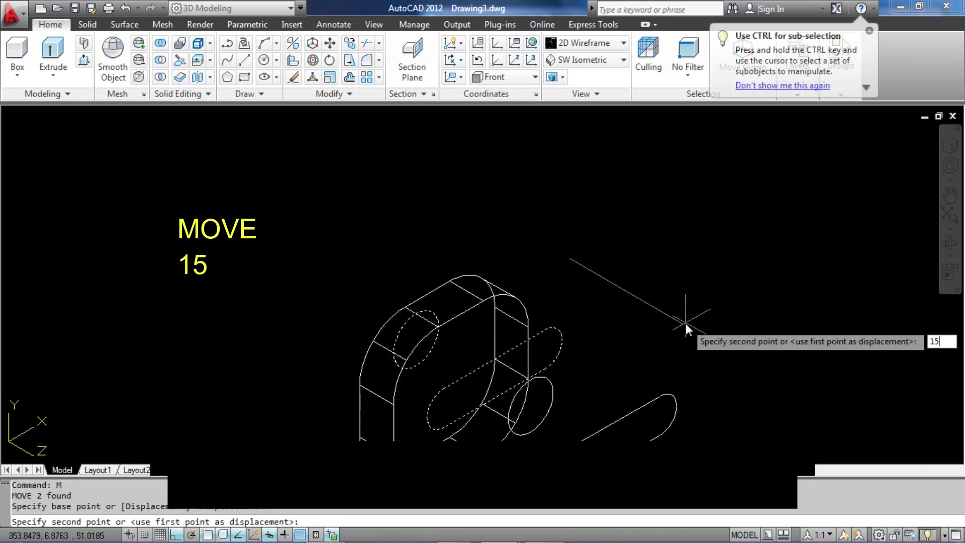
{"action": "key", "text": "Return"}
- Extrude the circle and the slot-shaped profile together 120 units backward past the plate
{"action": "middle_click_drag", "start_coordinate": [456, 367], "coordinate": [532, 387]}
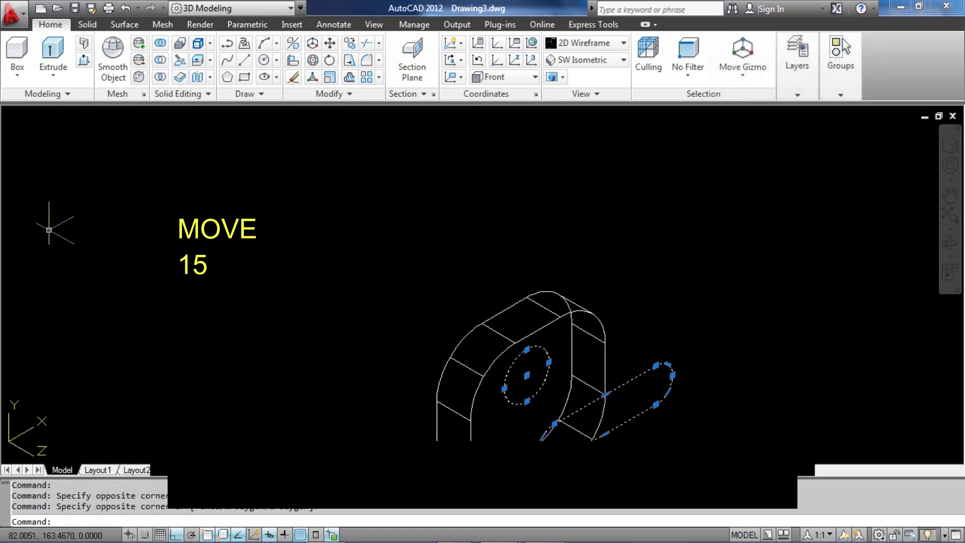
{"action": "left_click", "coordinate": [53, 50]}
{"action": "type", "text": "120"}
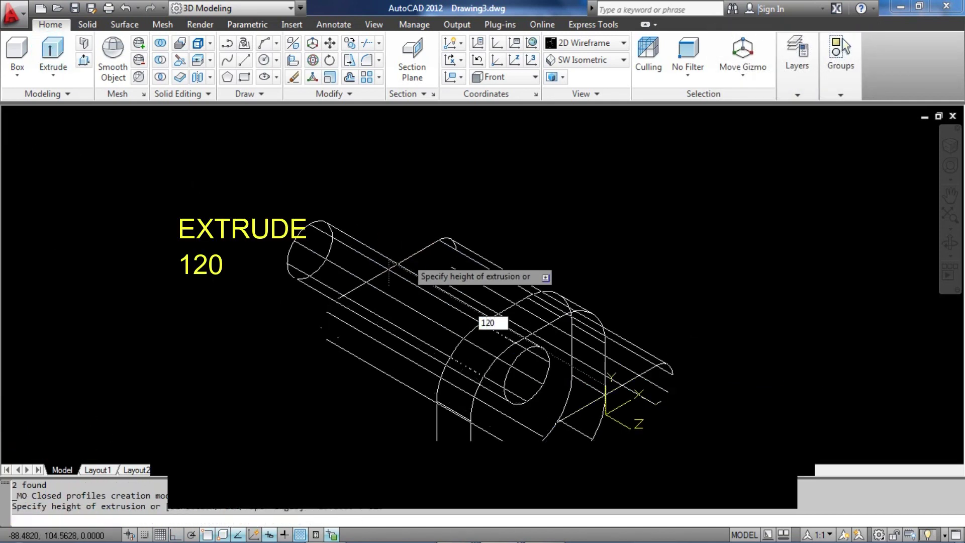
{"action": "key", "text": "Return"}
- In the Top view, mirror the plate about a horizontal line through the midpoint of the long solids, keeping the original
{"action": "left_click", "coordinate": [583, 60]}
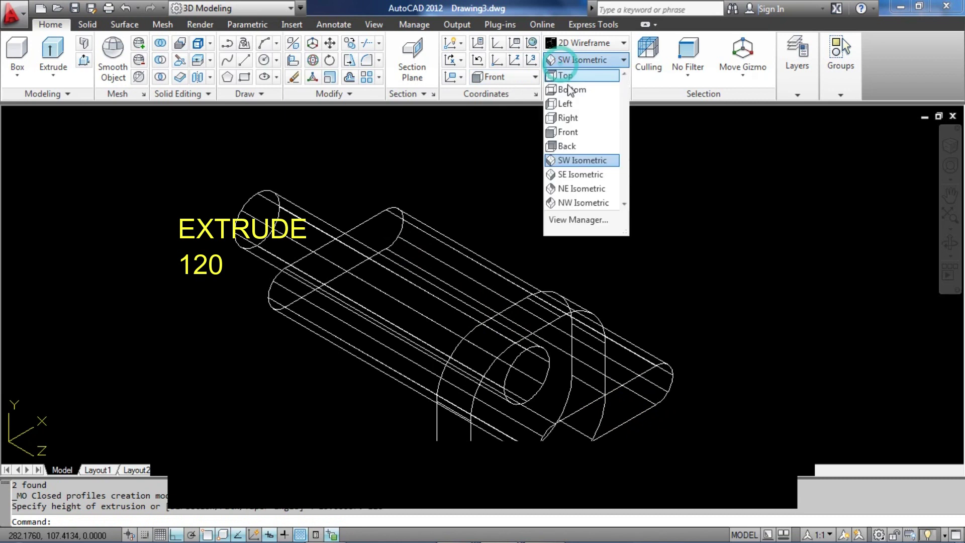
{"action": "left_click", "coordinate": [569, 75]}
{"action": "left_click", "coordinate": [486, 368]}
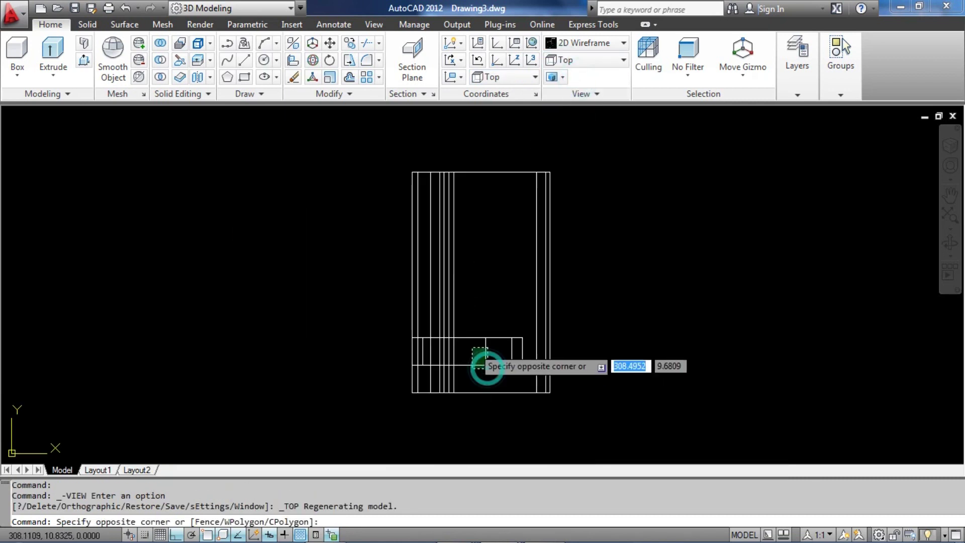
{"action": "left_click", "coordinate": [473, 344]}
{"action": "middle_click_drag", "start_coordinate": [472, 288], "coordinate": [454, 331]}
{"action": "type", "text": "MI"}
{"action": "key", "text": "Return"}
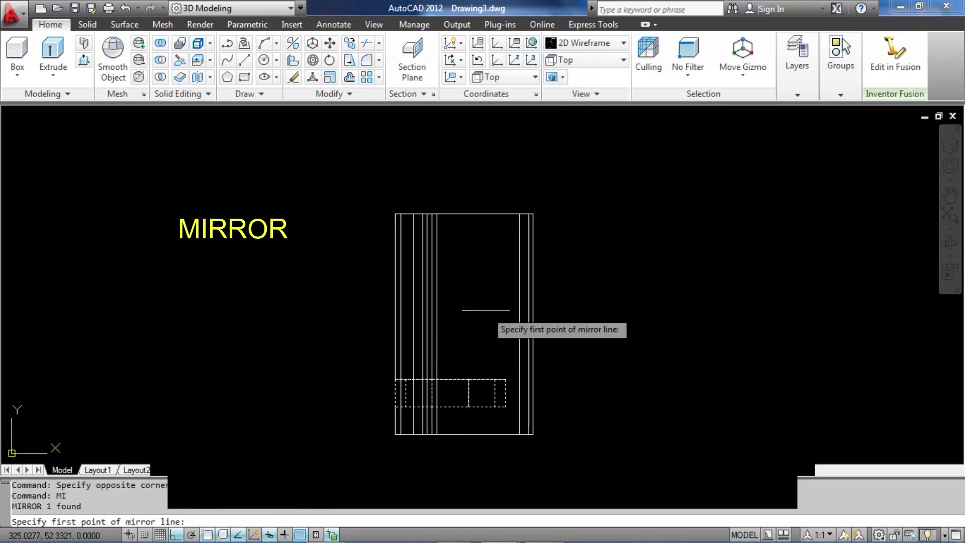
{"action": "right_click", "coordinate": [518, 318], "text": "shift"}
{"action": "left_click", "coordinate": [543, 313]}
{"action": "left_click", "coordinate": [523, 324]}
{"action": "left_click", "coordinate": [635, 322]}
{"action": "key", "text": "Return"}
- In the Top view, mirror all four solids about a vertical line to their right, keeping the originals
{"action": "middle_click_drag", "start_coordinate": [621, 323], "coordinate": [502, 287], "text": "shift"}
{"action": "left_click", "coordinate": [594, 60]}
{"action": "left_click", "coordinate": [593, 60]}
{"action": "left_click", "coordinate": [592, 60]}
{"action": "left_click", "coordinate": [586, 78]}
{"action": "scroll", "coordinate": [333, 215], "scroll_direction": "down", "scroll_amount": 4}
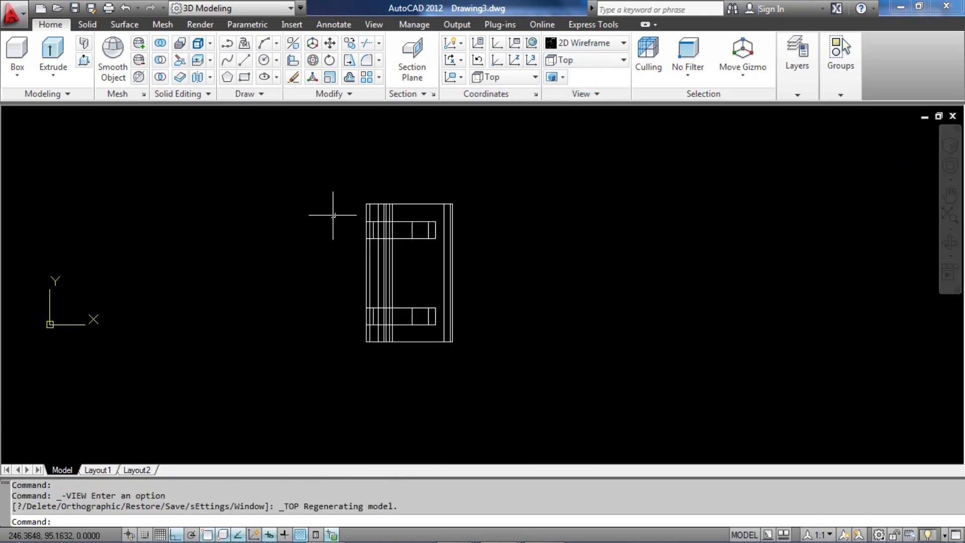
{"action": "left_click_drag", "start_coordinate": [309, 165], "coordinate": [498, 349]}
{"action": "middle_click_drag", "start_coordinate": [498, 348], "coordinate": [388, 362]}
{"action": "type", "text": "MI"}
{"action": "key", "text": "Return"}
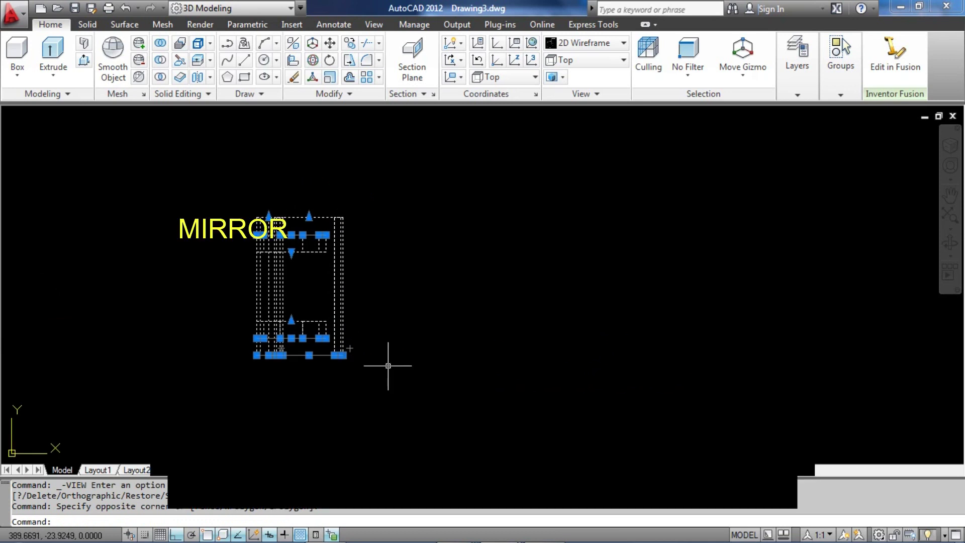
{"action": "left_click", "coordinate": [479, 195]}
{"action": "left_click", "coordinate": [490, 405]}
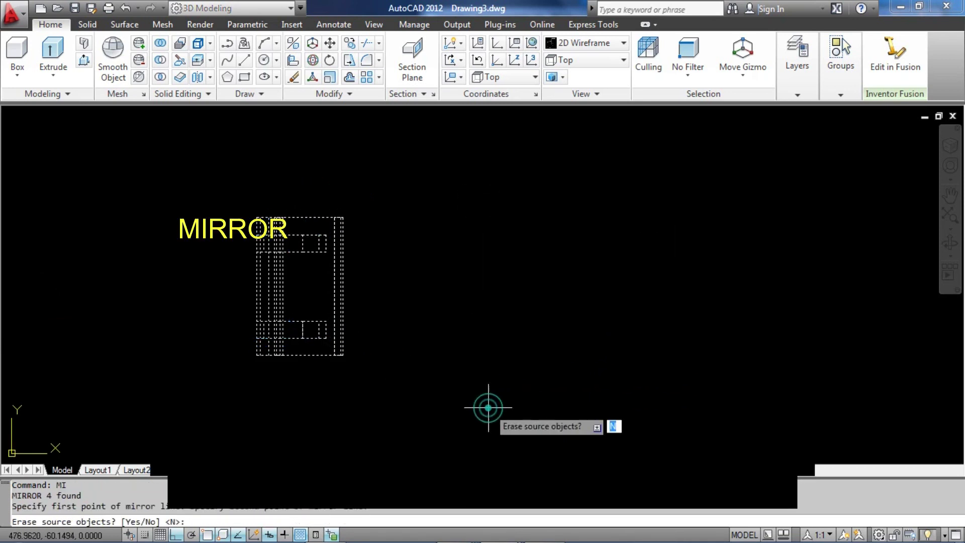
{"action": "key", "text": "Return"}
- Draw a circle of radius 60 midway between the two mirrored groups of solids
{"action": "type", "text": "C"}
{"action": "key", "text": "Return"}
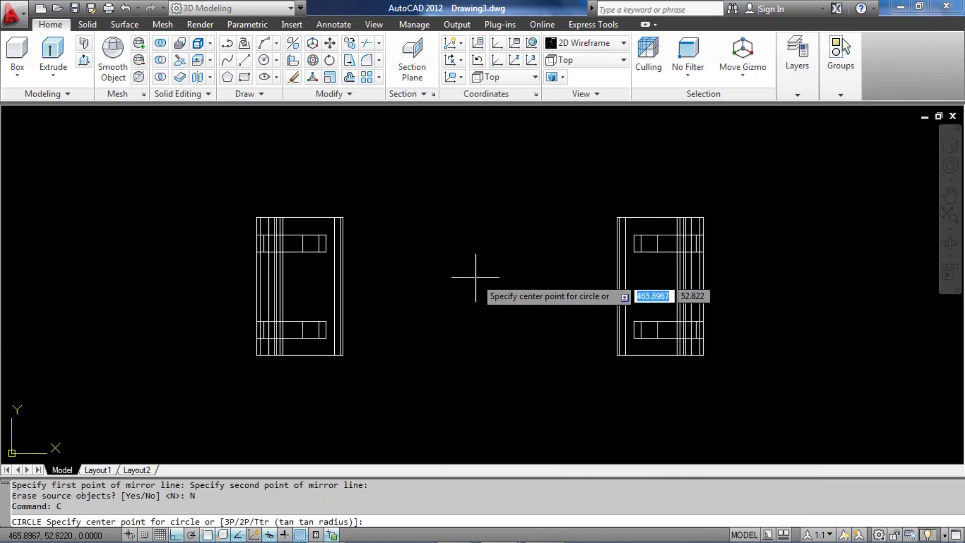
{"action": "left_click", "coordinate": [476, 278]}
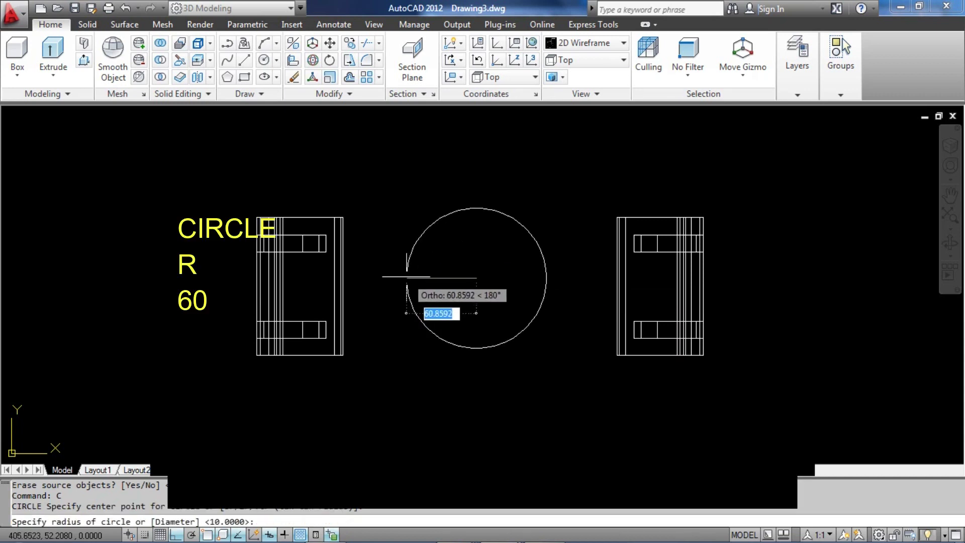
{"action": "type", "text": "60"}
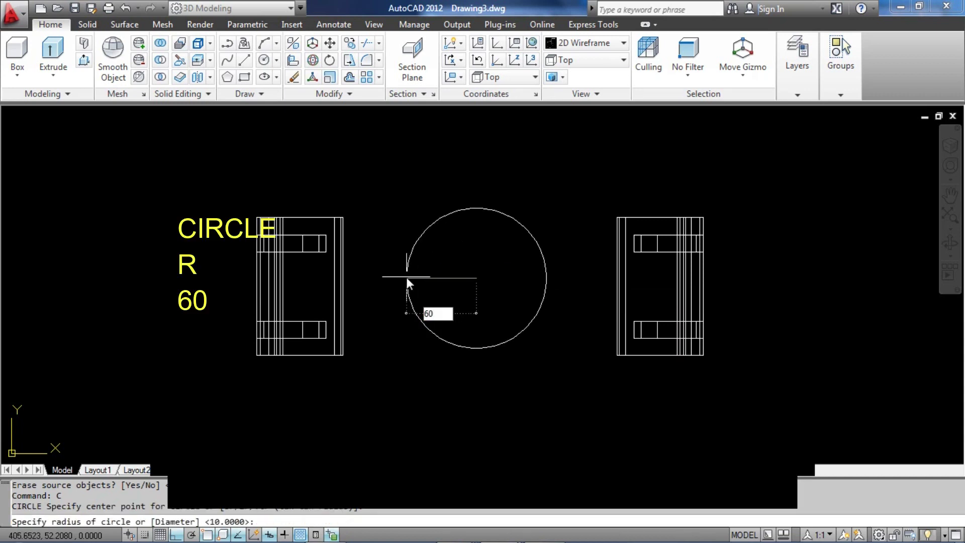
{"action": "key", "text": "Return"}
- Extrude the large central circle 20 units downward into a disc
{"action": "middle_click_drag", "start_coordinate": [425, 280], "coordinate": [496, 164], "text": "shift"}
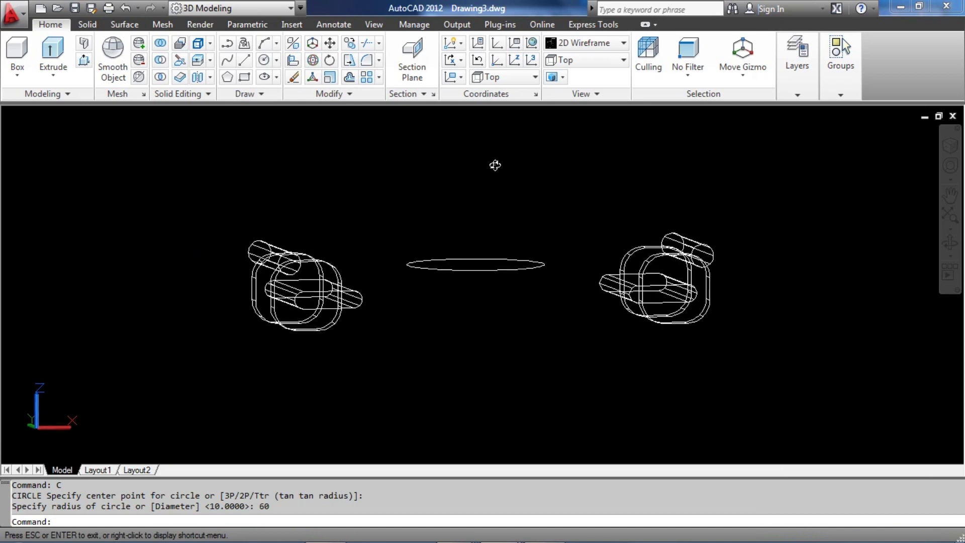
{"action": "left_click", "coordinate": [503, 297]}
{"action": "left_click", "coordinate": [479, 263]}
{"action": "middle_click_drag", "start_coordinate": [474, 284], "coordinate": [457, 309]}
{"action": "left_click", "coordinate": [68, 51]}
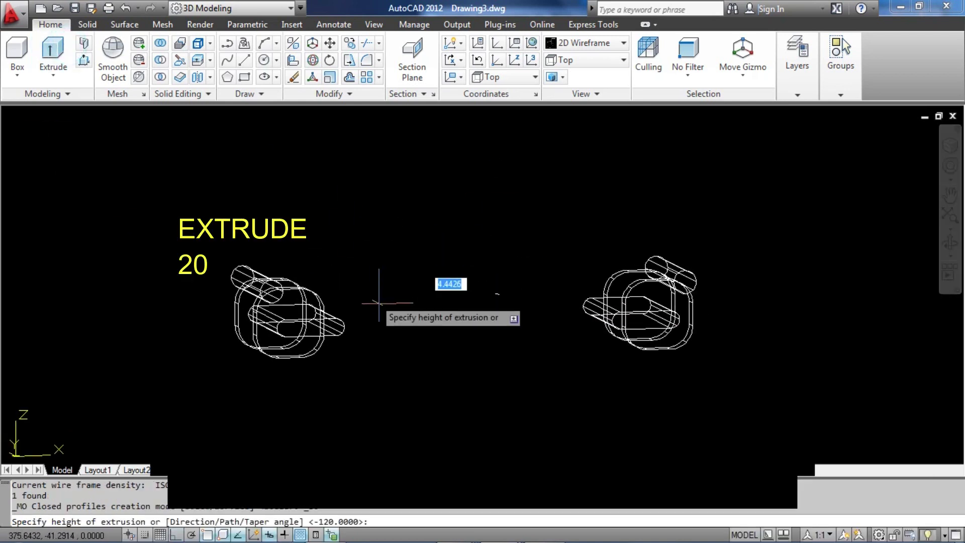
{"action": "type", "text": "20"}
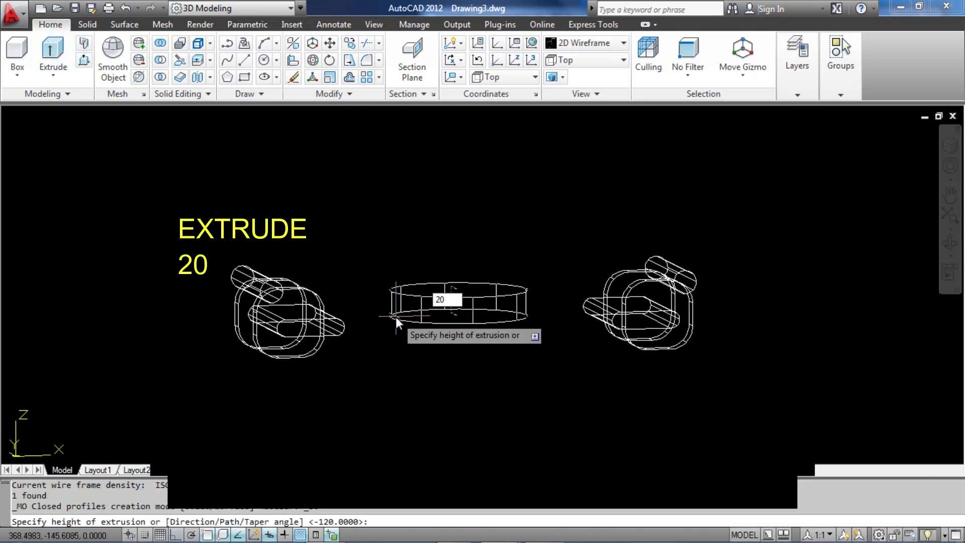
{"action": "key", "text": "Return"}
- In the Front view, draw a horizontal construction line through the bottom edge of the rounded plates
{"action": "middle_click_drag", "start_coordinate": [458, 347], "coordinate": [459, 284], "text": "shift"}
{"action": "left_click", "coordinate": [581, 60]}
{"action": "left_click", "coordinate": [570, 131]}
{"action": "middle_click_drag", "start_coordinate": [431, 334], "coordinate": [489, 335]}
{"action": "scroll", "coordinate": [459, 340], "scroll_direction": "down", "scroll_amount": 2}
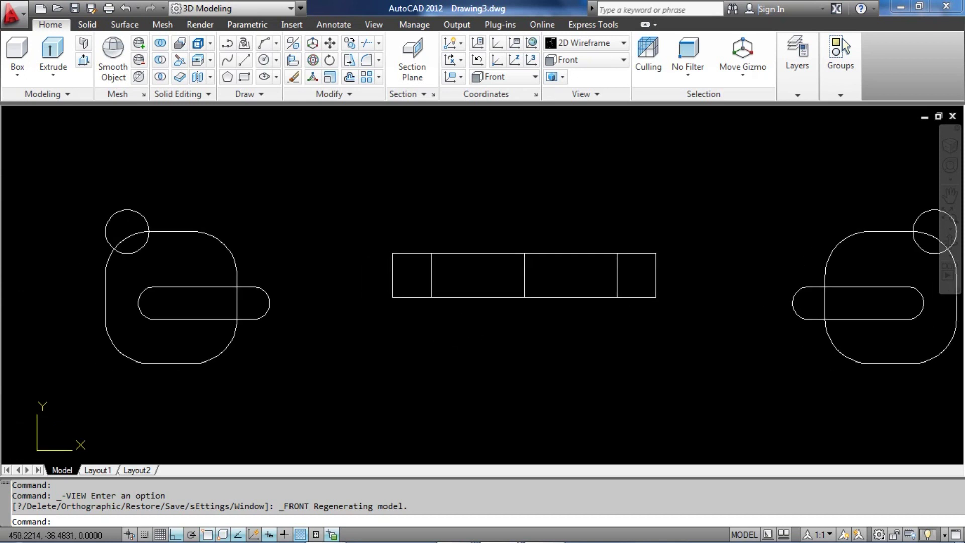
{"action": "type", "text": "L"}
{"action": "key", "text": "Return"}
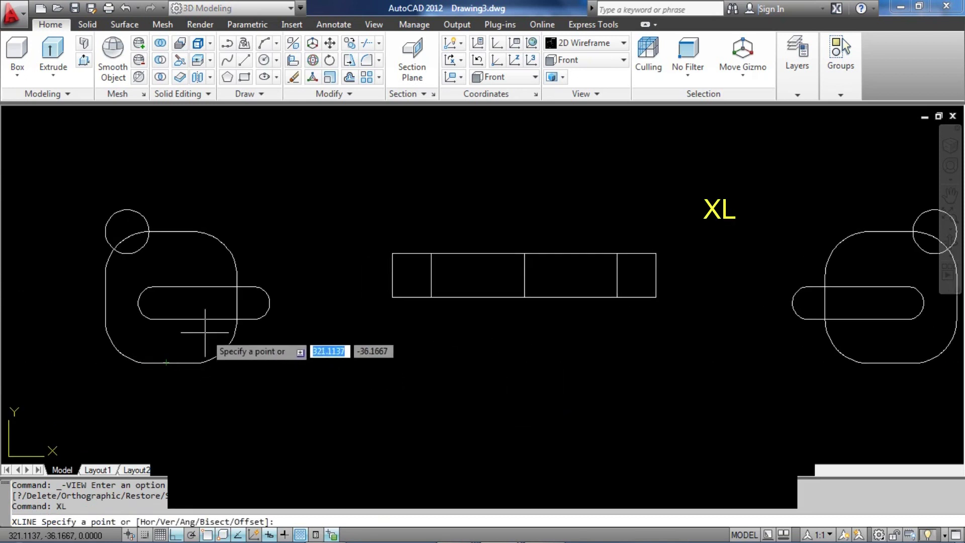
{"action": "middle_click_drag", "start_coordinate": [204, 337], "coordinate": [199, 367], "text": "shift"}
{"action": "left_click", "coordinate": [170, 384]}
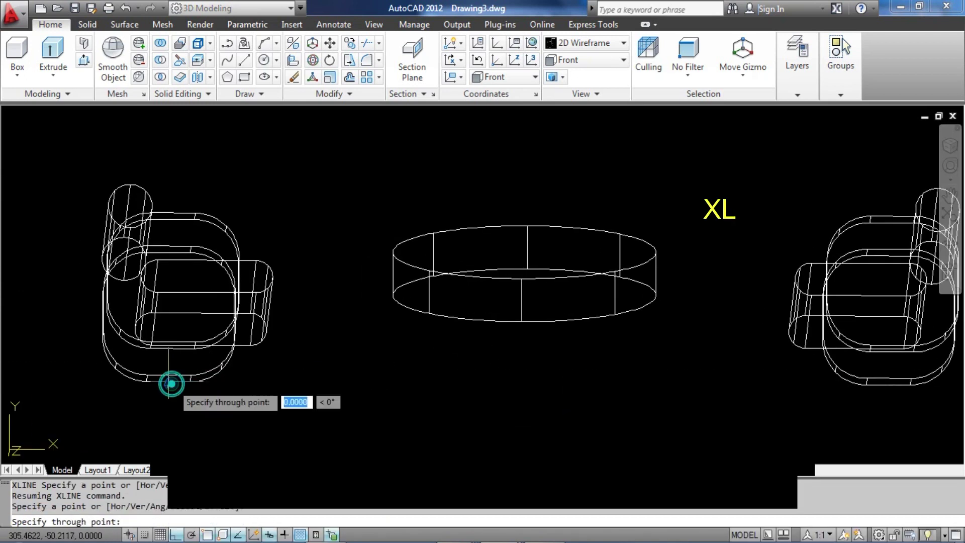
{"action": "left_click", "coordinate": [382, 403]}
{"action": "key", "text": "Return"}
- Return to the straight Front view and draw a circle of radius 50 centred just below the disc
{"action": "left_click", "coordinate": [571, 61]}
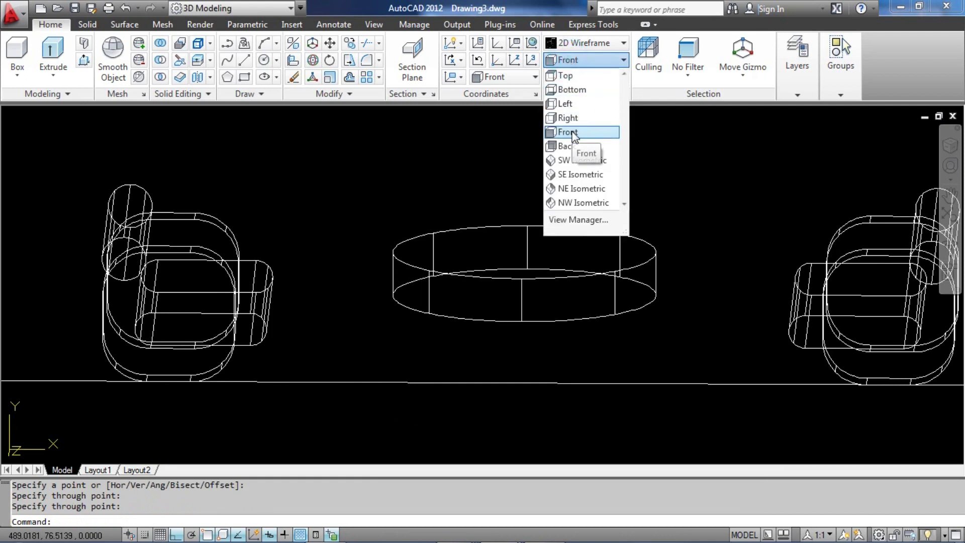
{"action": "left_click", "coordinate": [572, 133]}
{"action": "type", "text": "C"}
{"action": "key", "text": "Return"}
{"action": "left_click", "coordinate": [488, 312]}
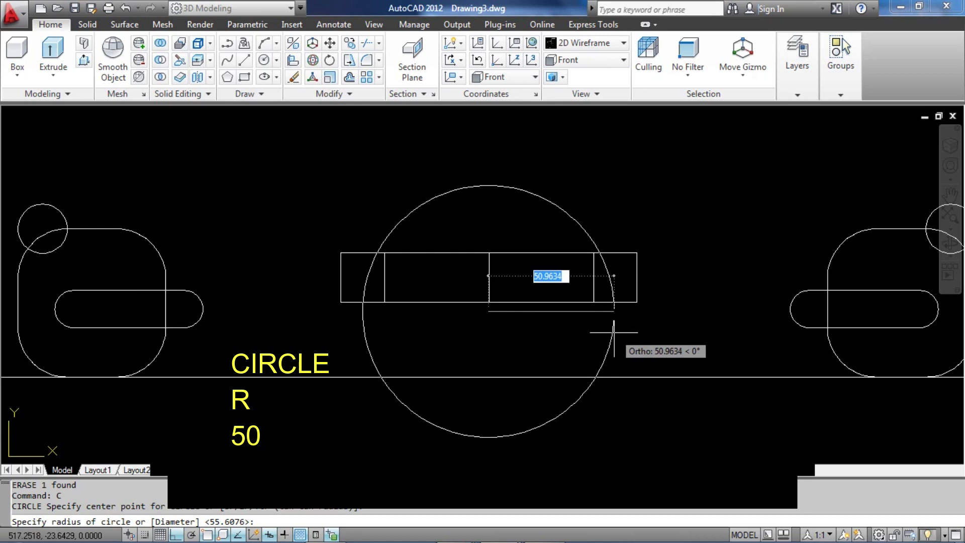
{"action": "type", "text": "50"}
{"action": "key", "text": "Return"}
- Move the radius 50 circle straight down until its top meets the underside of the disc
{"action": "left_click", "coordinate": [616, 367]}
{"action": "left_click", "coordinate": [587, 343]}
{"action": "type", "text": "M"}
{"action": "key", "text": "Return"}
{"action": "left_click", "coordinate": [707, 212]}
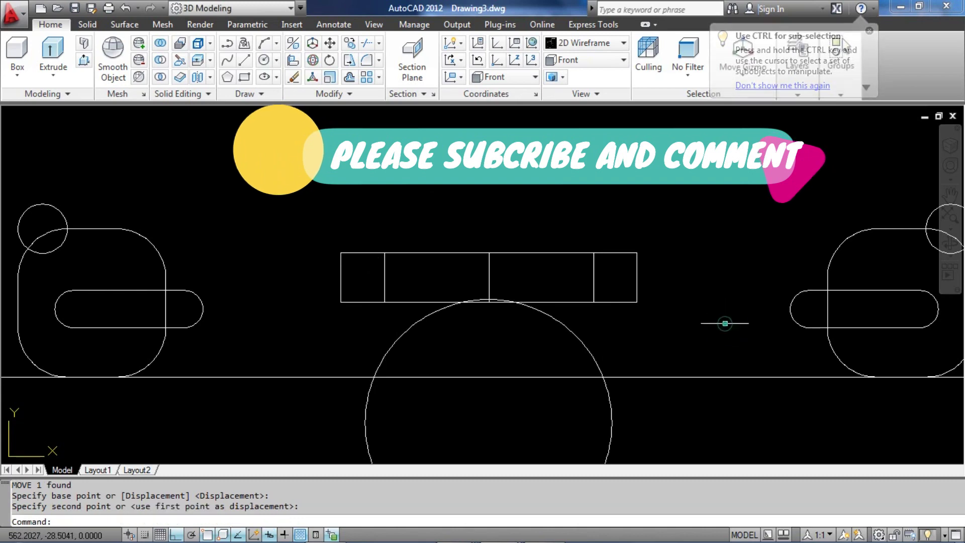
{"action": "left_click", "coordinate": [726, 330]}
- In the Top view, erase the horizontal construction line and move the radius 50 circle slightly inward toward the disc's center
{"action": "middle_click_drag", "start_coordinate": [617, 334], "coordinate": [639, 332], "text": "shift"}
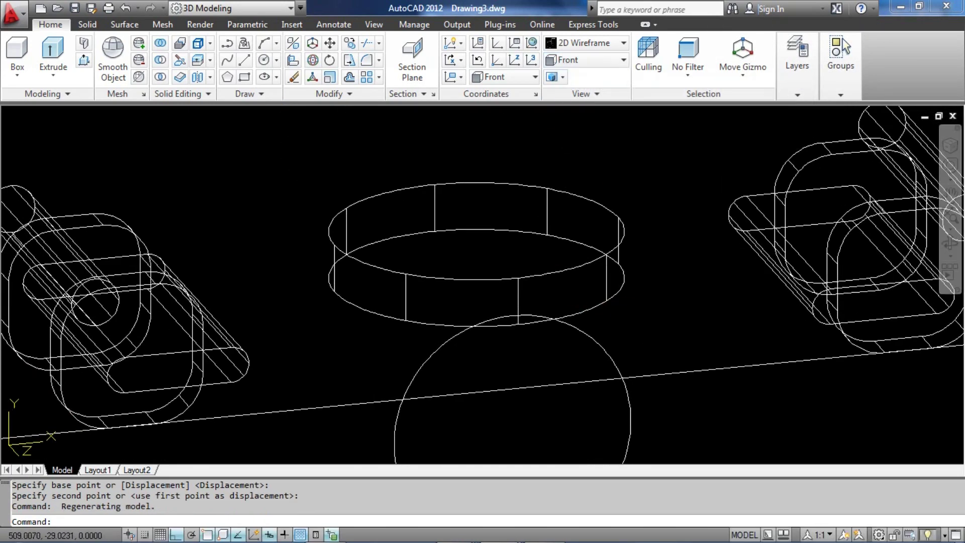
{"action": "left_click", "coordinate": [599, 60]}
{"action": "left_click", "coordinate": [594, 75]}
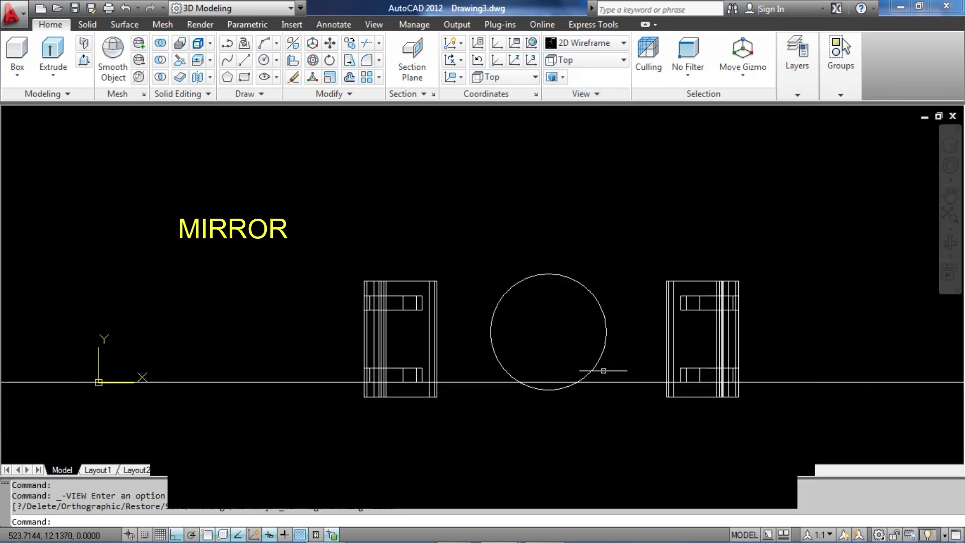
{"action": "left_click", "coordinate": [472, 369]}
{"action": "left_click", "coordinate": [642, 397]}
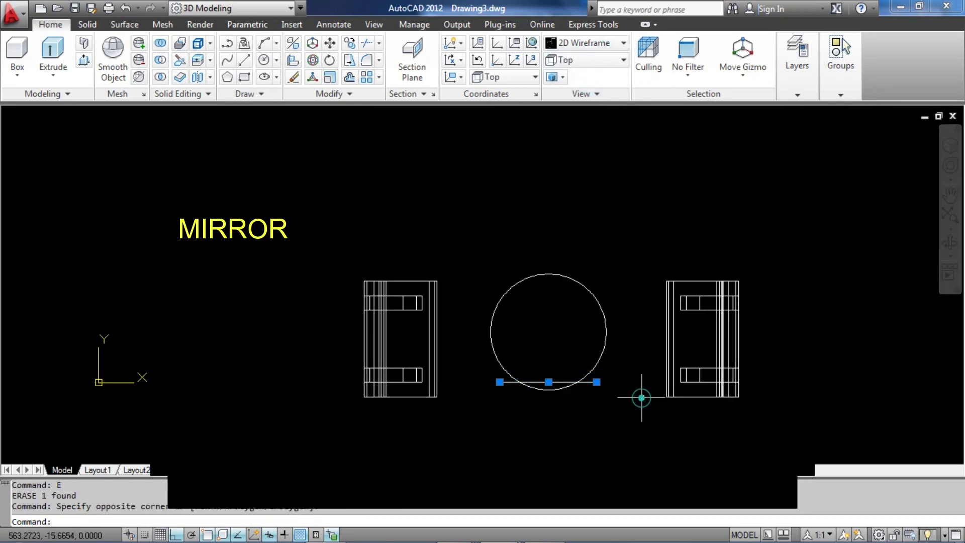
{"action": "scroll", "coordinate": [577, 373], "scroll_direction": "up", "scroll_amount": 2}
{"action": "middle_click_drag", "start_coordinate": [578, 373], "coordinate": [578, 404]}
{"action": "type", "text": "m"}
{"action": "key", "text": "space"}
{"action": "left_click", "coordinate": [659, 386]}
{"action": "left_click", "coordinate": [658, 380]}
{"action": "left_click", "coordinate": [562, 408]}
{"action": "left_click", "coordinate": [548, 415]}
{"action": "type", "text": "mi"}
{"action": "key", "text": "space"}
{"action": "right_click", "coordinate": [610, 350], "text": "shift"}
{"action": "key", "text": "Escape"}
{"action": "key", "text": "Escape"}
- In the Front view, draw a horizontal construction line through the side quadrant of the radius 50 circle
{"action": "left_click", "coordinate": [616, 60]}
{"action": "left_click", "coordinate": [569, 132]}
{"action": "scroll", "coordinate": [581, 291], "scroll_direction": "up", "scroll_amount": 3}
{"action": "middle_click_drag", "start_coordinate": [556, 283], "coordinate": [695, 299]}
{"action": "scroll", "coordinate": [696, 299], "scroll_direction": "down", "scroll_amount": 4}
{"action": "type", "text": "XL"}
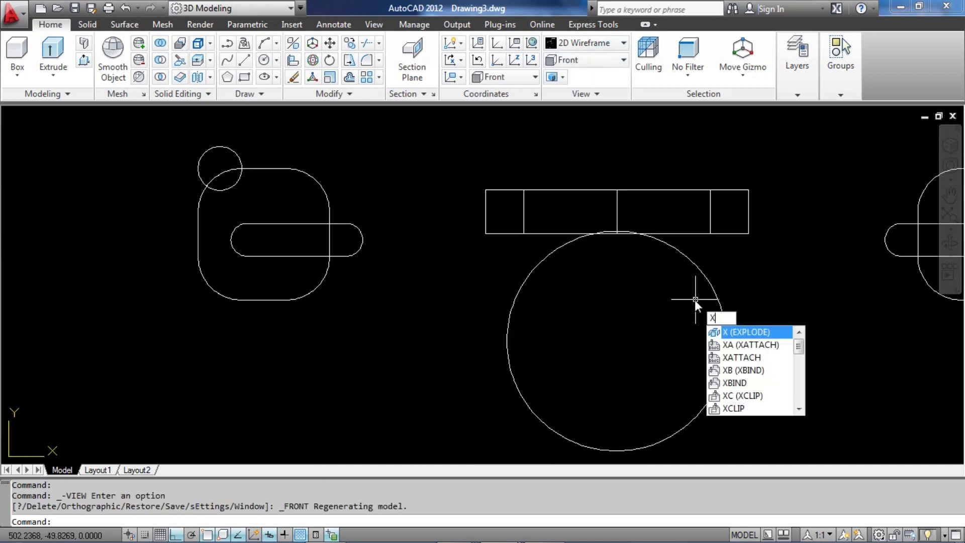
{"action": "key", "text": "Return"}
{"action": "left_click", "coordinate": [726, 341]}
{"action": "left_click", "coordinate": [518, 329]}
{"action": "key", "text": "Return"}
- Move the construction line up about 18.3 units to the level of the plates' bottom edge
{"action": "left_click", "coordinate": [771, 355]}
{"action": "left_click", "coordinate": [754, 307]}
{"action": "middle_click_drag", "start_coordinate": [755, 308], "coordinate": [718, 346]}
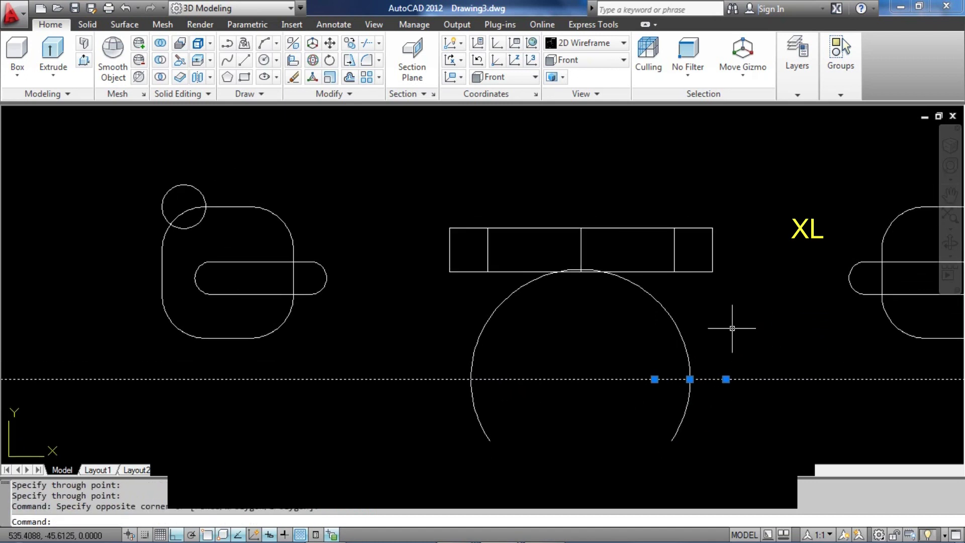
{"action": "type", "text": "M"}
{"action": "key", "text": "Return"}
{"action": "left_click", "coordinate": [749, 321]}
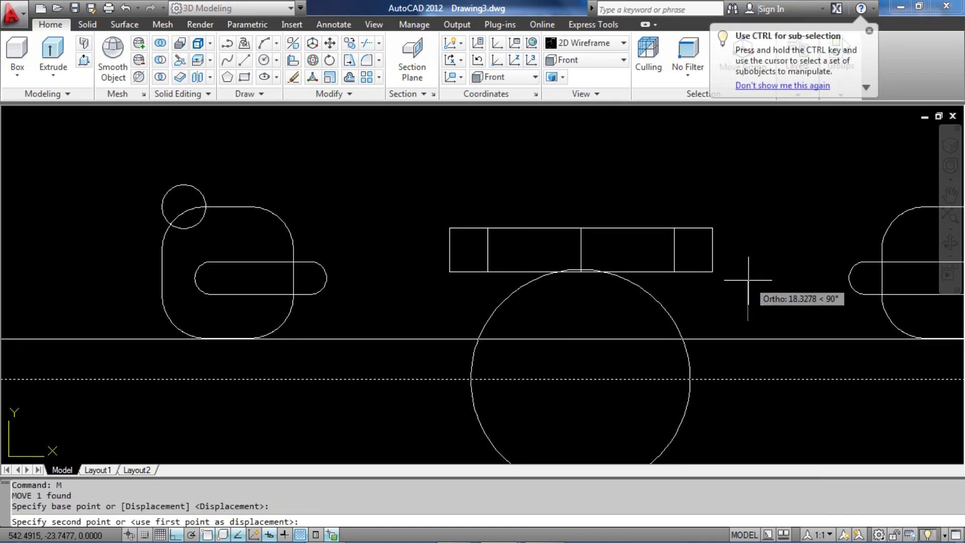
{"action": "left_click", "coordinate": [748, 280]}
- Trim away the part of the circle below the construction line and erase the line
{"action": "left_click", "coordinate": [728, 349]}
{"action": "left_click", "coordinate": [458, 309]}
{"action": "type", "text": "TR"}
{"action": "key", "text": "Return"}
{"action": "left_click", "coordinate": [725, 393]}
{"action": "left_click", "coordinate": [496, 393]}
{"action": "key", "text": "Return"}
{"action": "left_click", "coordinate": [734, 349]}
{"action": "left_click", "coordinate": [713, 316]}
{"action": "type", "text": "E"}
{"action": "key", "text": "Return"}
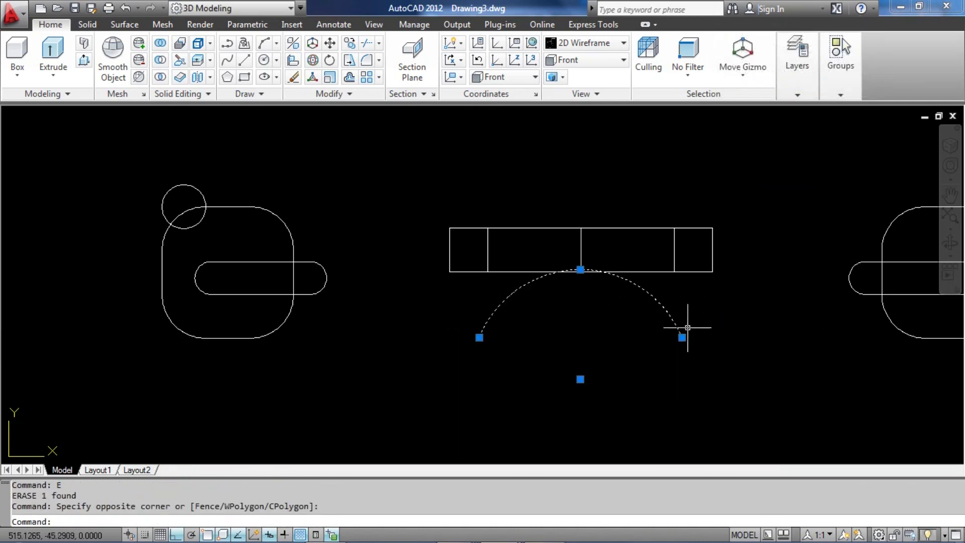
- Offset the remaining arc 10 units inward
{"action": "type", "text": "10"}
{"action": "key", "text": "Return"}
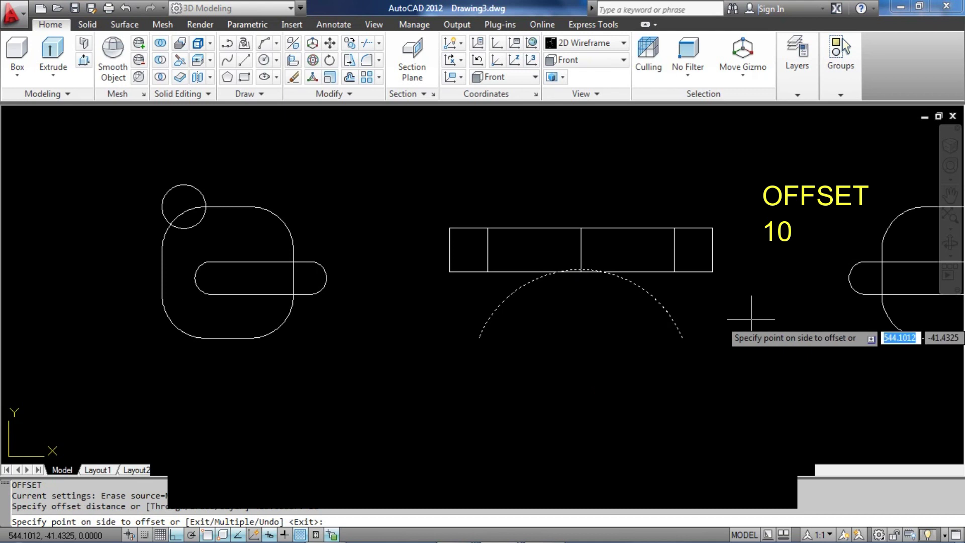
{"action": "left_click", "coordinate": [621, 305]}
{"action": "scroll", "coordinate": [611, 308], "scroll_direction": "up", "scroll_amount": 2}
{"action": "key", "text": "Return"}
- Draw a horizontal construction line through the end of the outer arc
{"action": "type", "text": "XL"}
{"action": "key", "text": "Return"}
{"action": "left_click", "coordinate": [710, 351]}
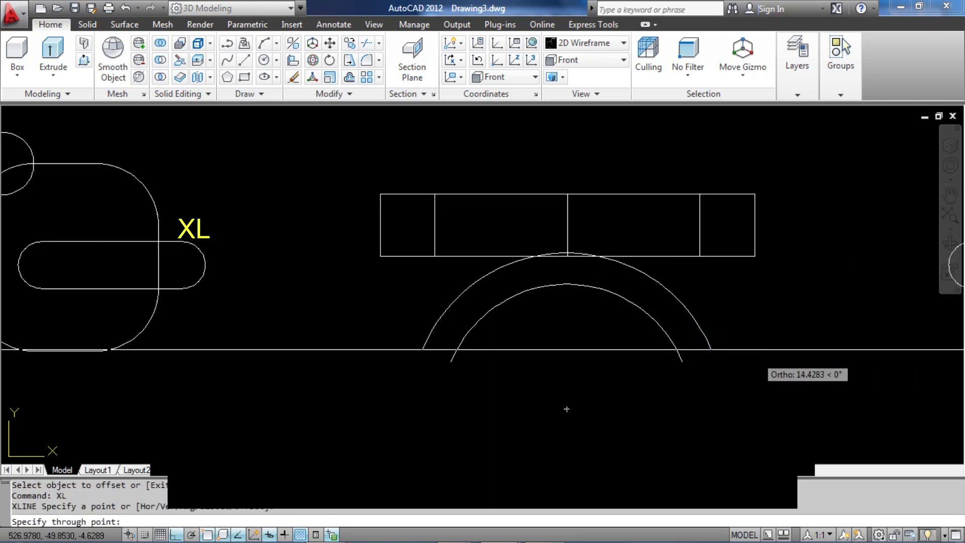
{"action": "left_click", "coordinate": [754, 356]}
{"action": "key", "text": "Return"}
- Trim both inner arc ends below the construction line, and cut off the line beyond the inner arc's left end
{"action": "left_click", "coordinate": [711, 382]}
{"action": "left_click", "coordinate": [649, 353]}
{"action": "left_click", "coordinate": [699, 343]}
{"action": "left_click", "coordinate": [679, 355]}
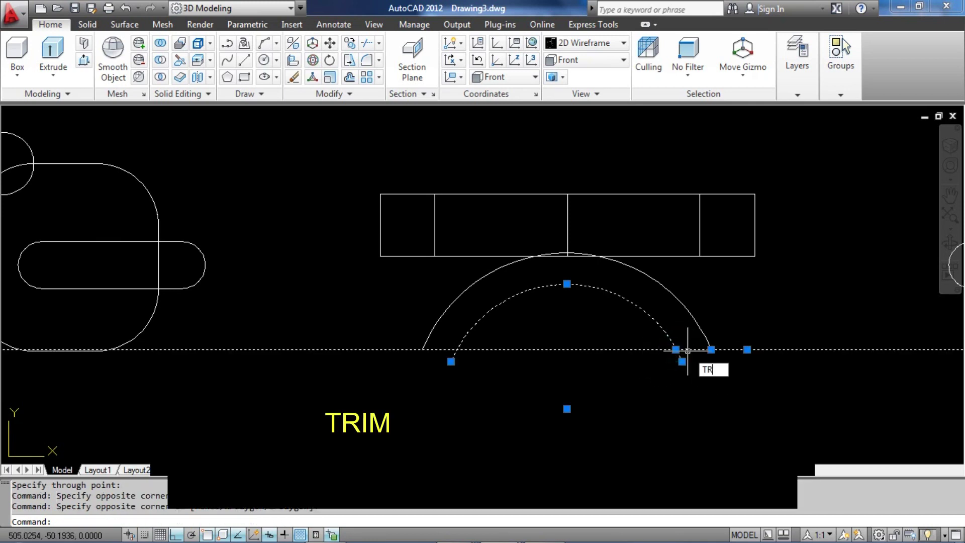
{"action": "type", "text": "tr"}
{"action": "key", "text": "Return"}
{"action": "left_click", "coordinate": [676, 357]}
{"action": "left_click", "coordinate": [459, 366]}
{"action": "left_click", "coordinate": [442, 351]}
{"action": "left_click", "coordinate": [378, 349]}
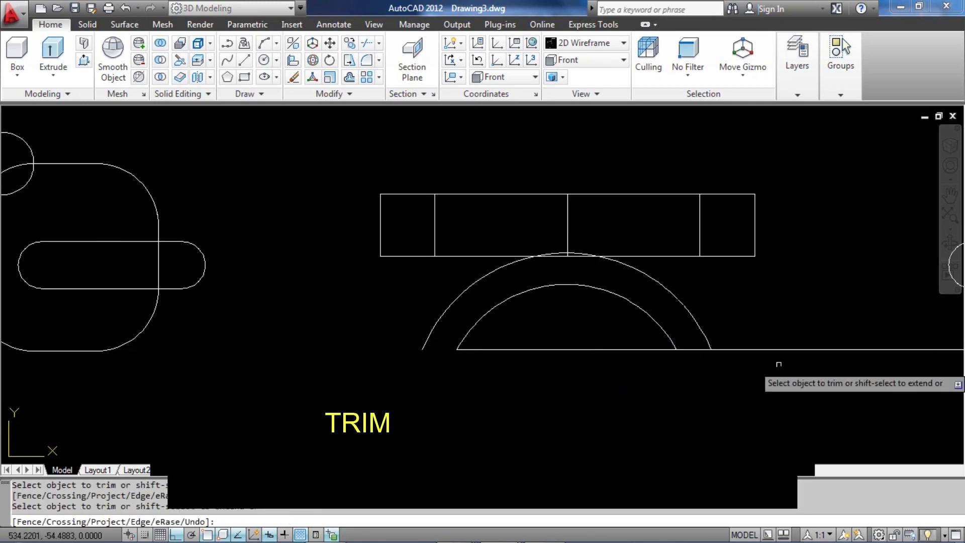
{"action": "key", "text": "Escape"}
- Erase the remaining construction line and close both ends of the arch with short lines between the arc endpoints
{"action": "left_click", "coordinate": [695, 351]}
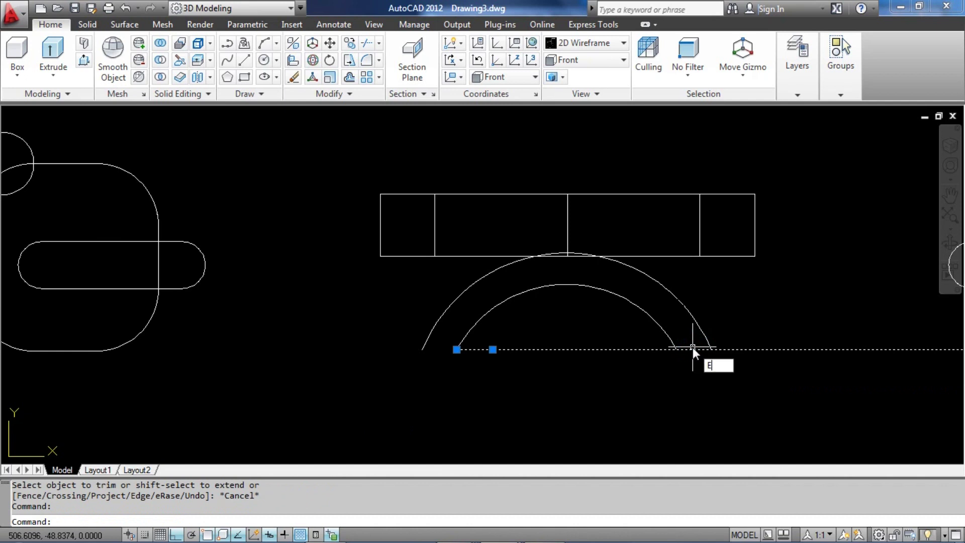
{"action": "left_click", "coordinate": [711, 350]}
{"action": "left_click", "coordinate": [677, 349]}
{"action": "key", "text": "Return"}
{"action": "key", "text": "Return"}
{"action": "left_click", "coordinate": [457, 350]}
{"action": "left_click", "coordinate": [426, 349]}
{"action": "key", "text": "Return"}
- Join the two arcs and the two short end lines into one closed polyline
{"action": "left_click", "coordinate": [524, 362]}
{"action": "left_click", "coordinate": [388, 332]}
{"action": "left_click", "coordinate": [774, 332]}
{"action": "left_click", "coordinate": [596, 360]}
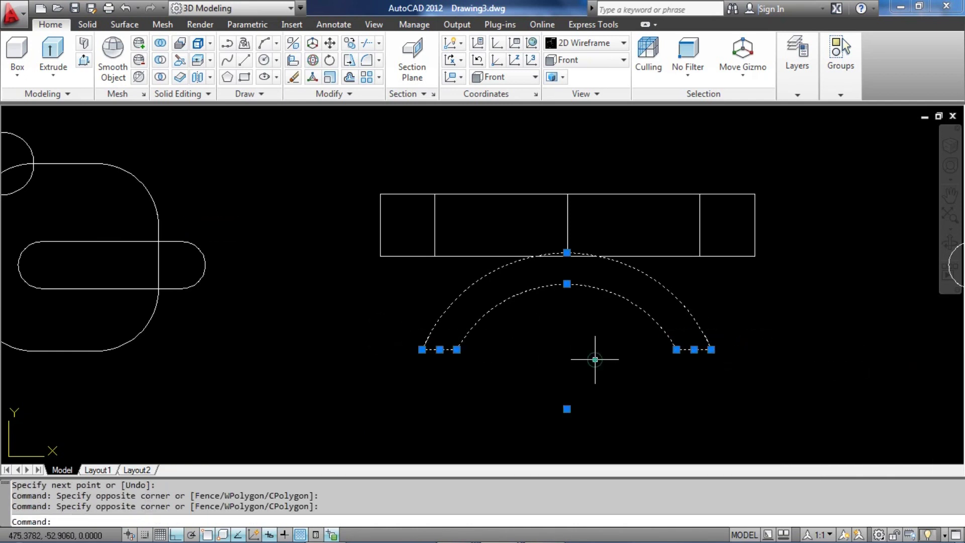
{"action": "type", "text": "j"}
{"action": "key", "text": "Return"}
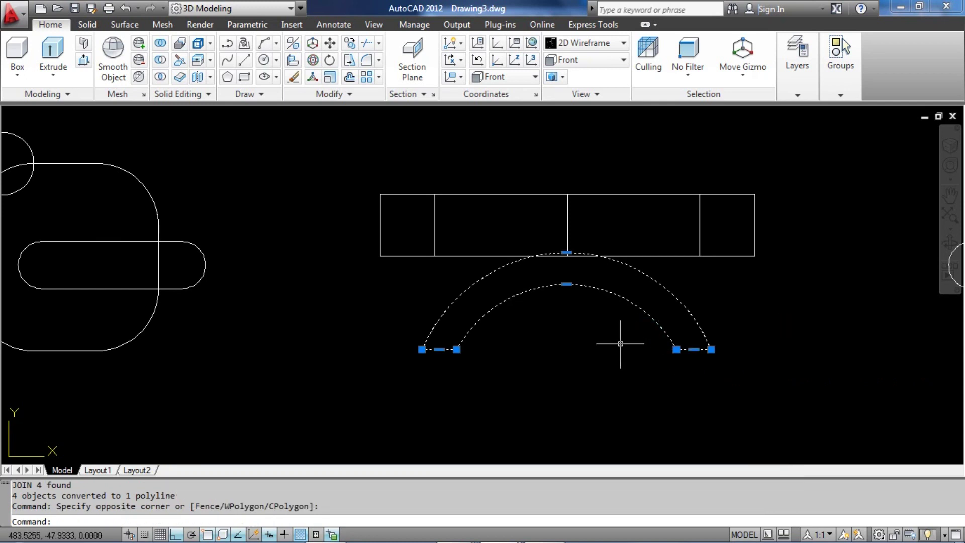
- Extrude the arch profile 15 units backward, beneath the disc
{"action": "middle_click_drag", "start_coordinate": [592, 336], "coordinate": [593, 336], "text": "shift"}
{"action": "middle_click_drag", "start_coordinate": [638, 383], "coordinate": [637, 384], "text": "shift"}
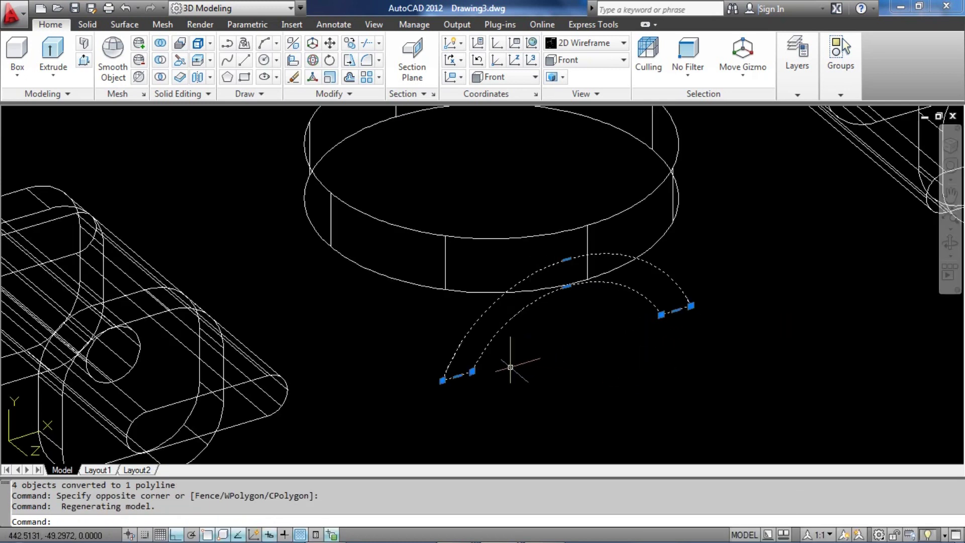
{"action": "left_click", "coordinate": [63, 45]}
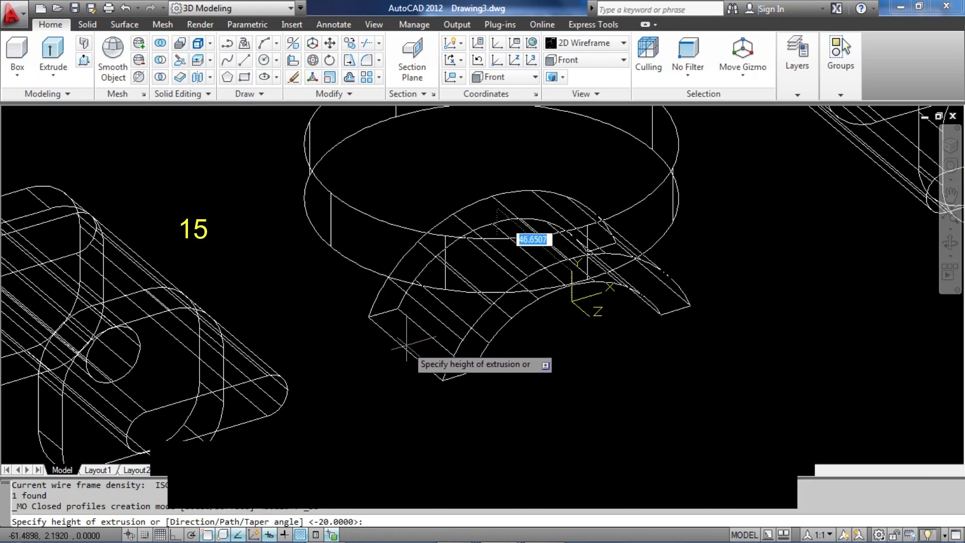
{"action": "type", "text": "15"}
{"action": "key", "text": "Return"}
- In the Top view, mirror the arch solid about the horizontal line through the disc's center, keeping the original
{"action": "left_click", "coordinate": [580, 64]}
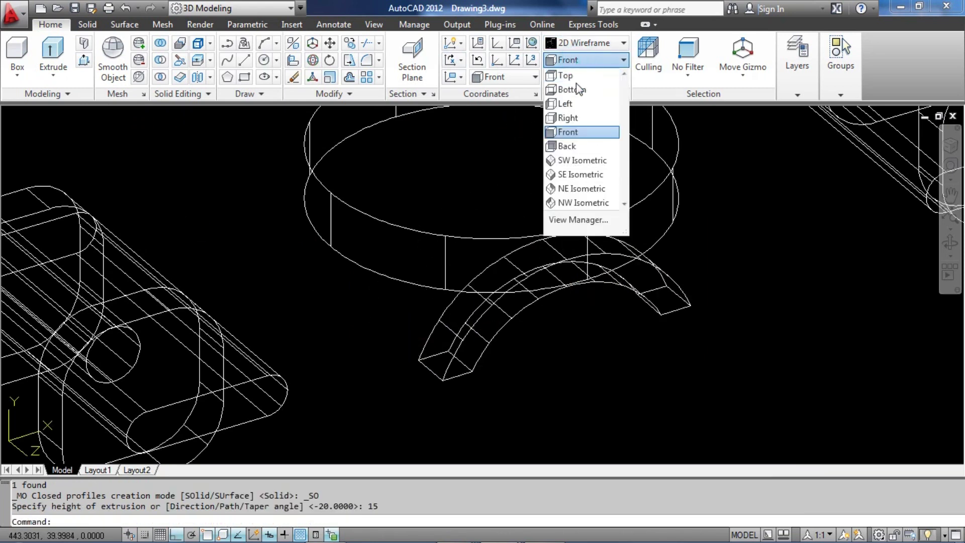
{"action": "left_click", "coordinate": [603, 74]}
{"action": "left_click", "coordinate": [508, 374]}
{"action": "left_click", "coordinate": [460, 344]}
{"action": "type", "text": "MI"}
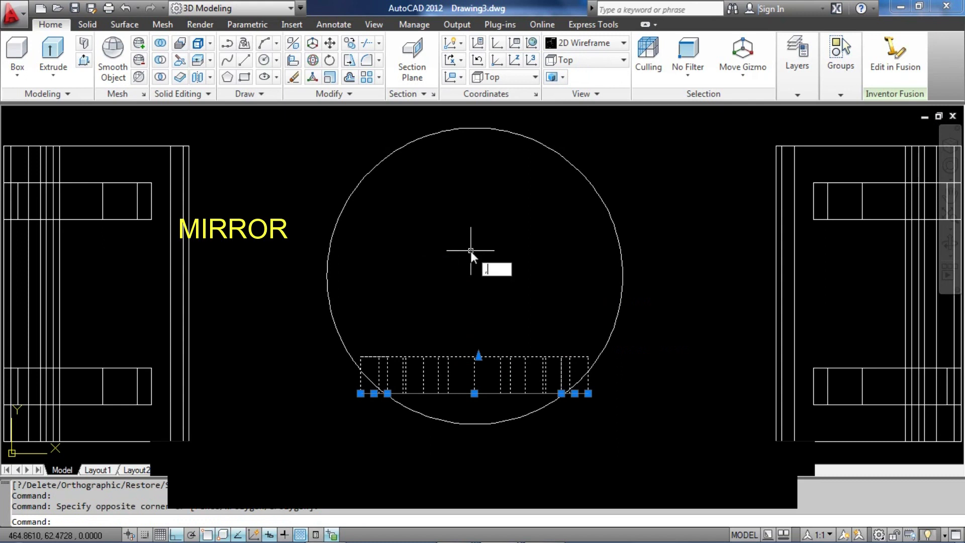
{"action": "key", "text": "Return"}
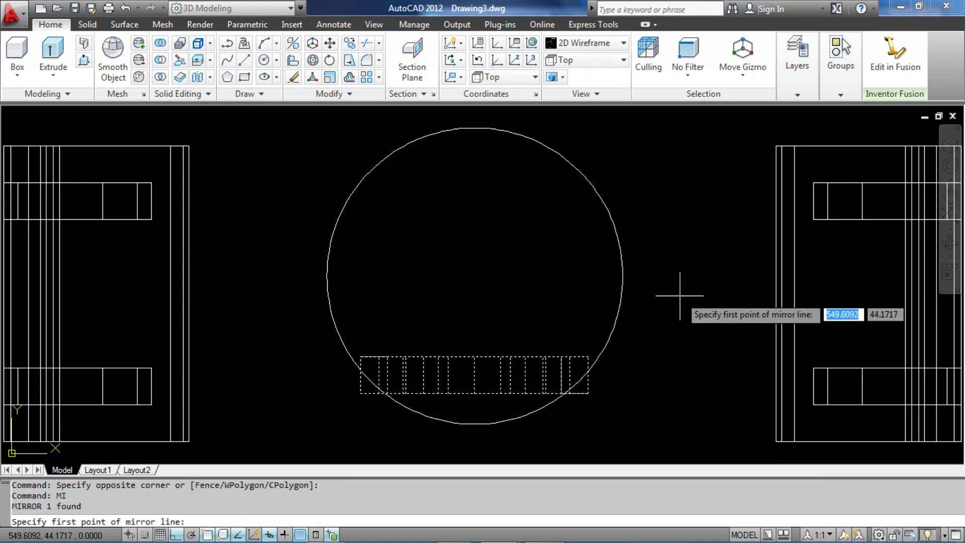
{"action": "left_click", "coordinate": [623, 276]}
{"action": "left_click", "coordinate": [689, 274]}
{"action": "key", "text": "Return"}
{"action": "middle_click_drag", "start_coordinate": [690, 275], "coordinate": [684, 182], "text": "shift"}
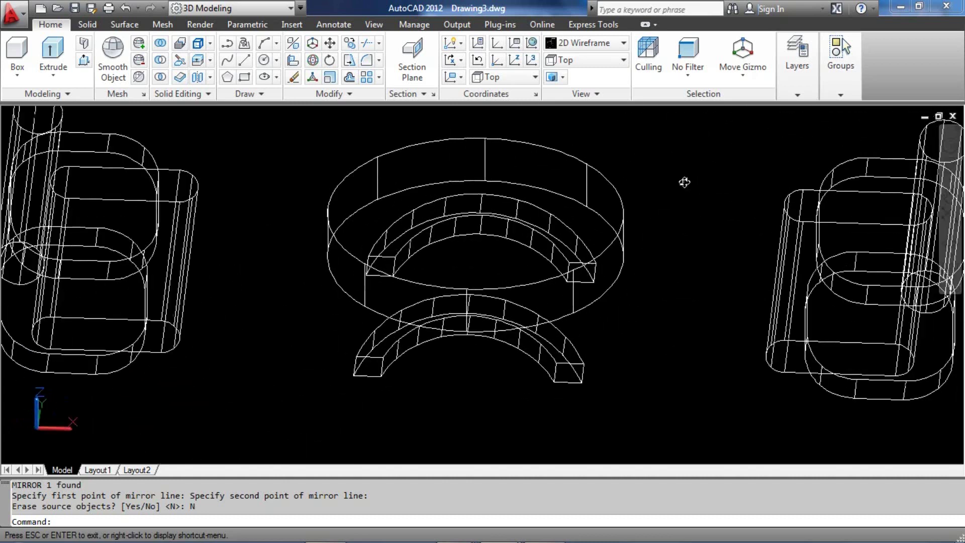
- In the Front view, draw a circle of radius 10 just above the disc's top edge, left of its center
{"action": "left_click", "coordinate": [589, 60]}
{"action": "left_click", "coordinate": [568, 132]}
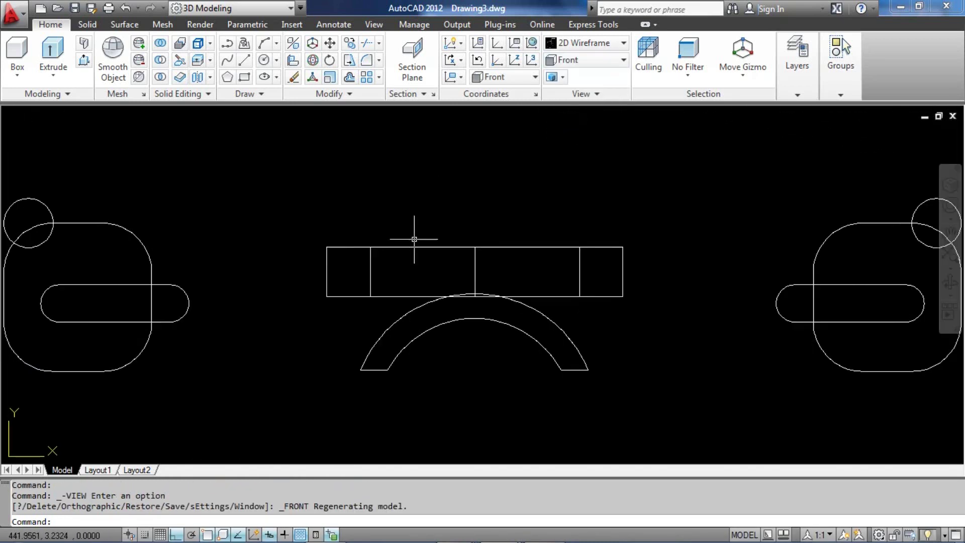
{"action": "scroll", "coordinate": [382, 266], "scroll_direction": "up", "scroll_amount": 3}
{"action": "type", "text": "C"}
{"action": "key", "text": "Return"}
{"action": "left_click", "coordinate": [406, 313]}
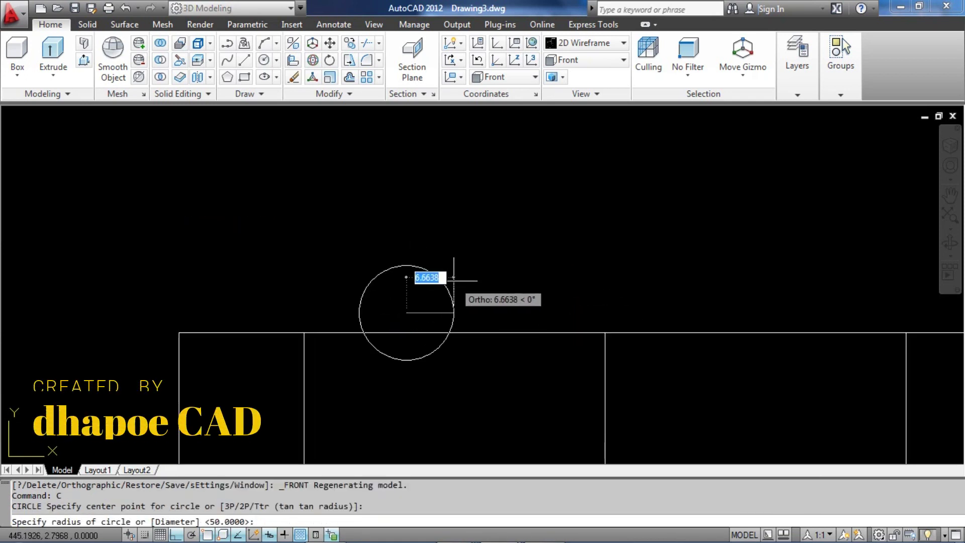
{"action": "type", "text": "10"}
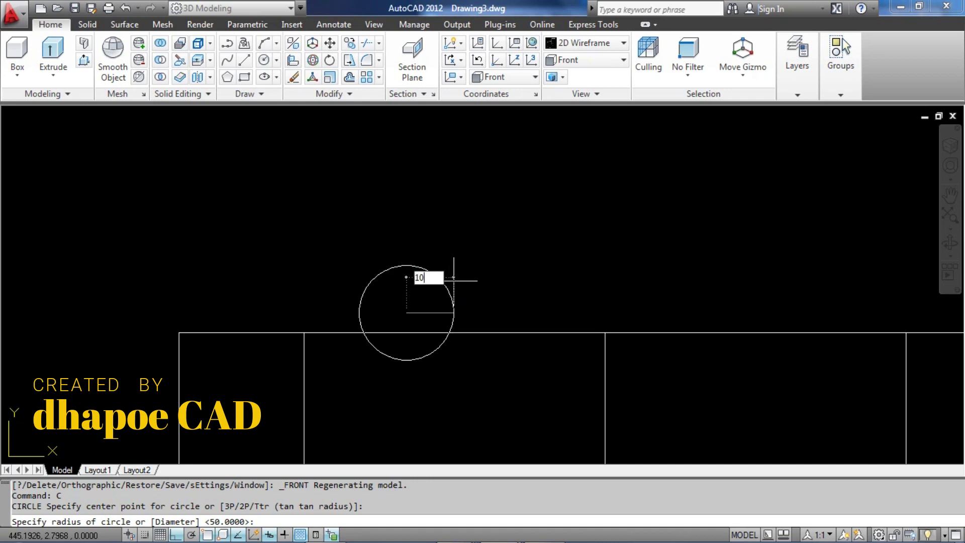
{"action": "key", "text": "Return"}
{"action": "type", "text": "L"}
{"action": "key", "text": "Return"}
{"action": "left_click", "coordinate": [479, 312]}
{"action": "left_click", "coordinate": [475, 208]}
{"action": "key", "text": "Return"}
{"action": "left_click", "coordinate": [477, 230]}
{"action": "key", "text": "Return"}
- Draw a vertical line 15 units up from the right quadrant of the radius 10 circle
{"action": "left_click", "coordinate": [478, 313]}
{"action": "scroll", "coordinate": [484, 205], "scroll_direction": "down", "scroll_amount": 3}
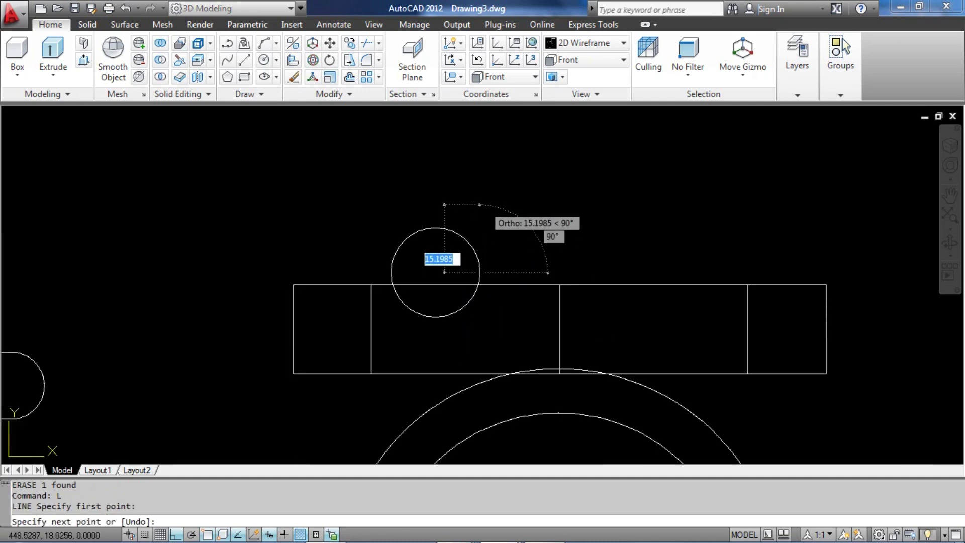
{"action": "type", "text": "15"}
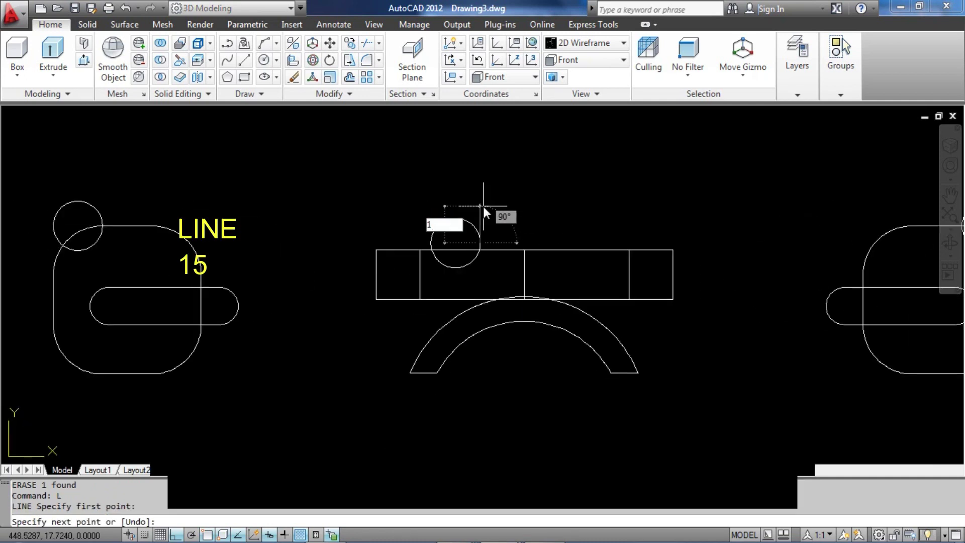
{"action": "key", "text": "Return"}
{"action": "key", "text": "Return"}
- Mirror the 15-unit line about the vertical axis through the small circle's center, keeping the original
{"action": "scroll", "coordinate": [485, 213], "scroll_direction": "up", "scroll_amount": 5}
{"action": "left_click", "coordinate": [483, 209]}
{"action": "left_click", "coordinate": [416, 192]}
{"action": "middle_click_drag", "start_coordinate": [446, 207], "coordinate": [476, 224]}
{"action": "type", "text": "mi"}
{"action": "key", "text": "Return"}
{"action": "left_click", "coordinate": [427, 316]}
{"action": "left_click", "coordinate": [431, 200]}
{"action": "key", "text": "Return"}
- Trim away the upper half of the small circle between the two vertical lines, leaving a U shape
{"action": "left_click", "coordinate": [536, 277]}
{"action": "left_click", "coordinate": [408, 251]}
{"action": "left_click", "coordinate": [375, 273]}
{"action": "left_click", "coordinate": [298, 252]}
{"action": "type", "text": "TR"}
{"action": "key", "text": "Return"}
{"action": "left_click", "coordinate": [438, 246]}
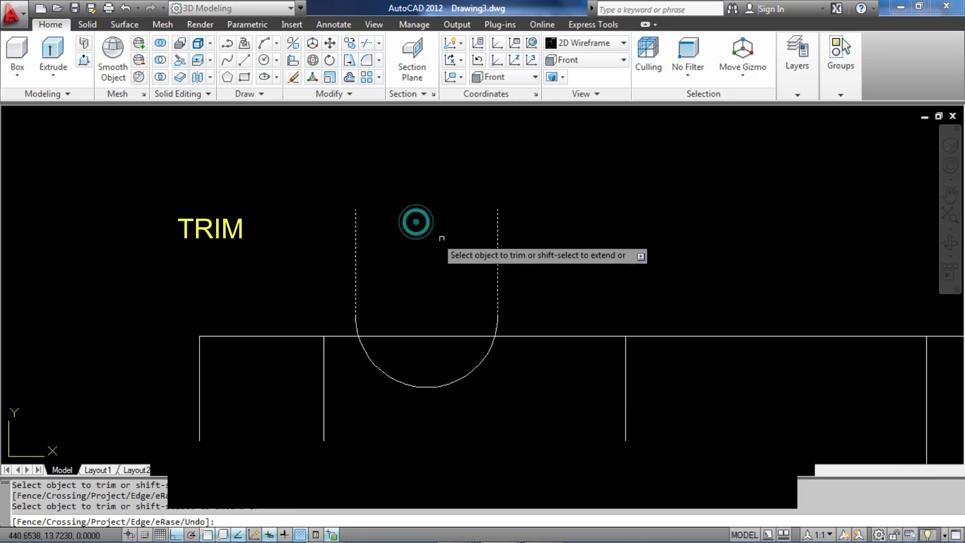
- Move the whole U-shaped profile straight up so it sits clear above the disc's top edge
{"action": "key", "text": "Return"}
{"action": "left_click", "coordinate": [536, 280]}
{"action": "left_click", "coordinate": [429, 261]}
{"action": "left_click", "coordinate": [374, 247]}
{"action": "left_click", "coordinate": [291, 226]}
{"action": "left_click", "coordinate": [414, 373]}
{"action": "middle_click_drag", "start_coordinate": [544, 281], "coordinate": [547, 269]}
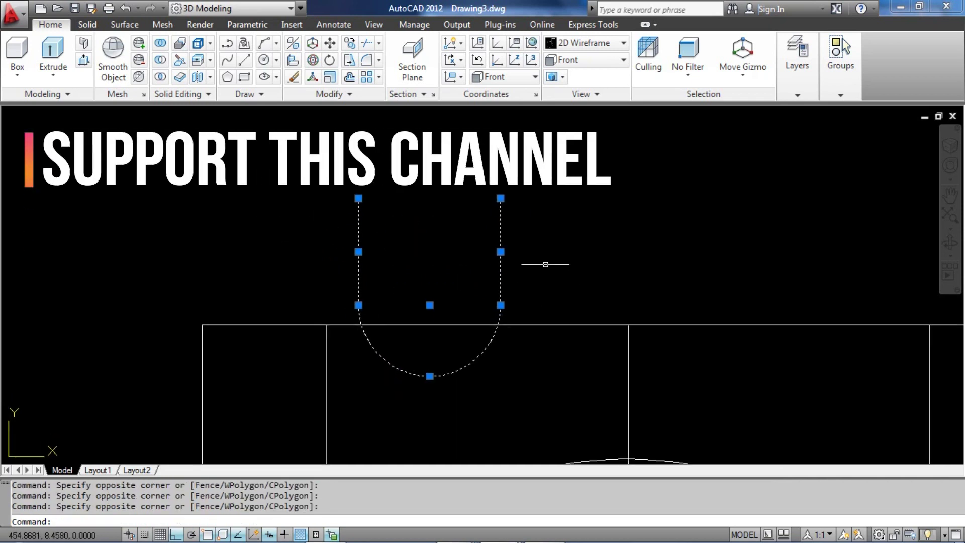
{"action": "type", "text": "m"}
{"action": "key", "text": "Return"}
{"action": "left_click", "coordinate": [589, 246]}
{"action": "left_click", "coordinate": [595, 173]}
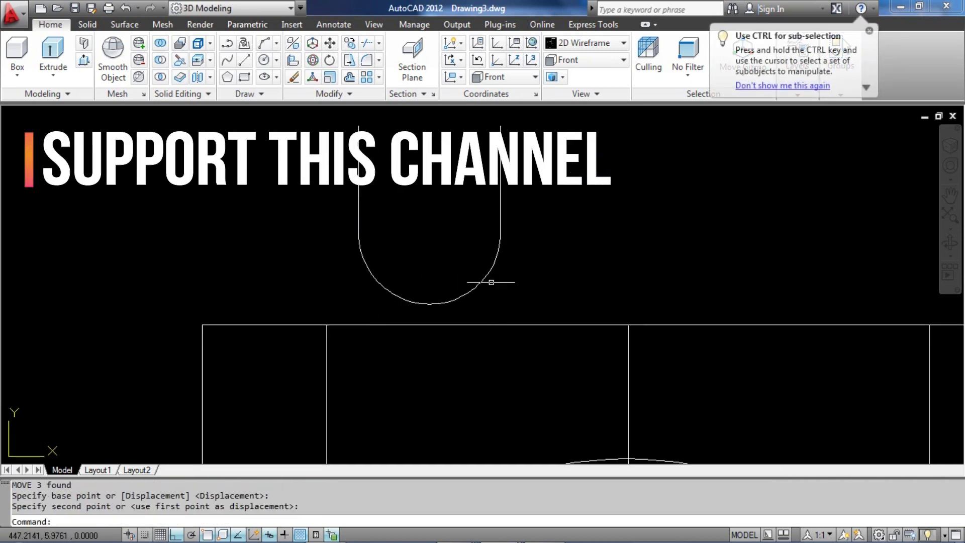
- Draw a short horizontal line to the right from the lowest point of the U's arc and move it up 2.5 units
{"action": "type", "text": "L"}
{"action": "key", "text": "Return"}
{"action": "left_click", "coordinate": [554, 305]}
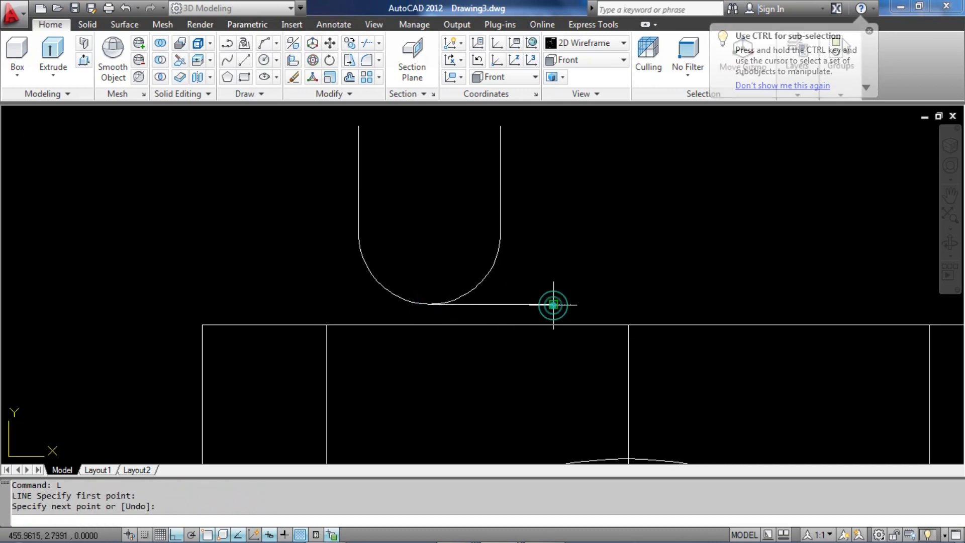
{"action": "key", "text": "Return"}
{"action": "key", "text": "Return"}
{"action": "left_click", "coordinate": [594, 267]}
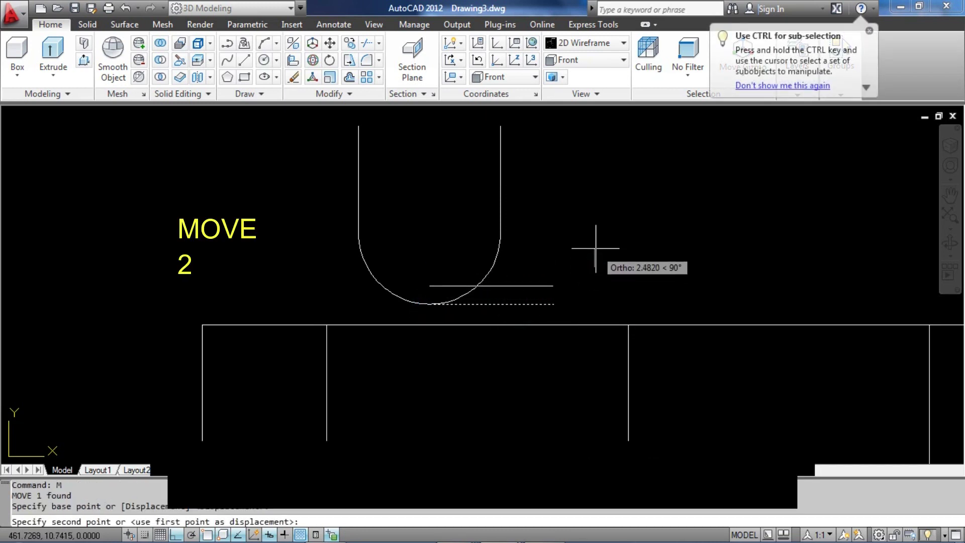
{"action": "type", "text": "2.5"}
{"action": "key", "text": "Return"}
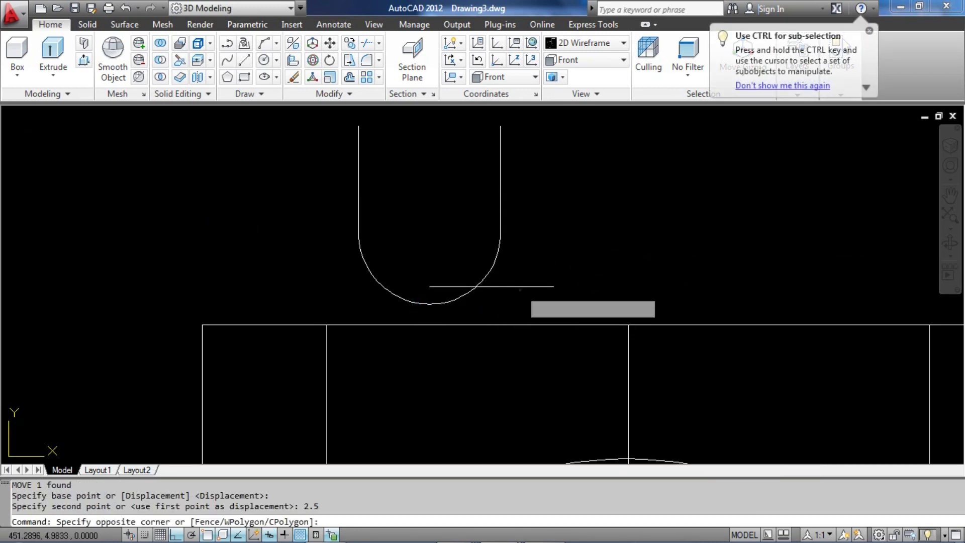
- Extend the horizontal line leftward to the opposite side of the U's arc
{"action": "left_click", "coordinate": [453, 271]}
{"action": "type", "text": "ex"}
{"action": "key", "text": "Return"}
{"action": "left_click", "coordinate": [446, 290]}
{"action": "left_click", "coordinate": [438, 281]}
{"action": "key", "text": "Return"}
{"action": "left_click", "coordinate": [474, 308]}
{"action": "left_click", "coordinate": [468, 278]}
- Trim the arc below the horizontal line and the line's overhanging end, giving the U a flat bottom
{"action": "type", "text": "tr"}
{"action": "key", "text": "Return"}
{"action": "left_click", "coordinate": [467, 295]}
{"action": "left_click", "coordinate": [516, 297]}
{"action": "left_click", "coordinate": [504, 271]}
{"action": "key", "text": "Return"}
{"action": "left_click", "coordinate": [505, 297]}
{"action": "left_click", "coordinate": [463, 261]}
{"action": "key", "text": "Return"}
{"action": "left_click", "coordinate": [519, 277]}
{"action": "left_click", "coordinate": [502, 293]}
{"action": "key", "text": "Return"}
{"action": "left_click", "coordinate": [509, 299]}
- Join the five U segments into one polyline and offset it 2 units inward
{"action": "left_click", "coordinate": [309, 203]}
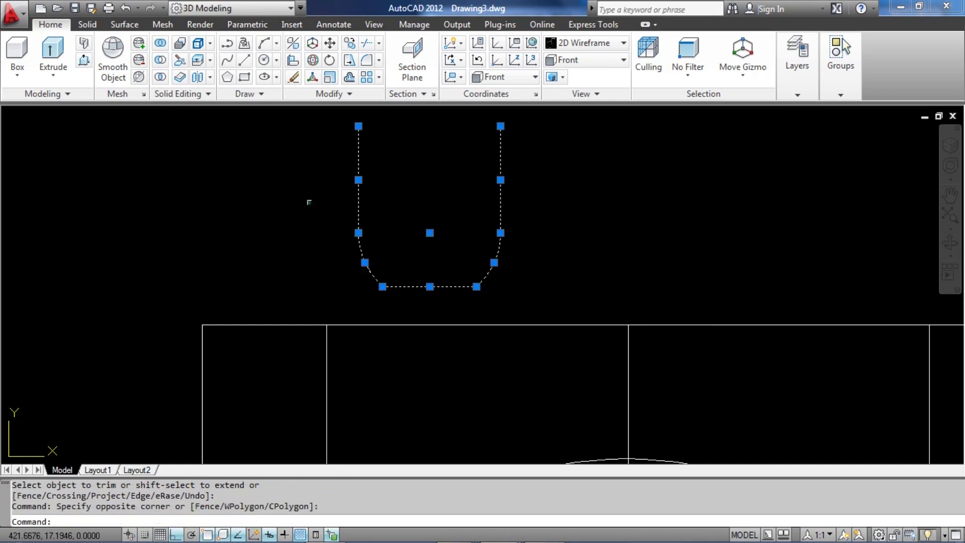
{"action": "key", "text": "Return"}
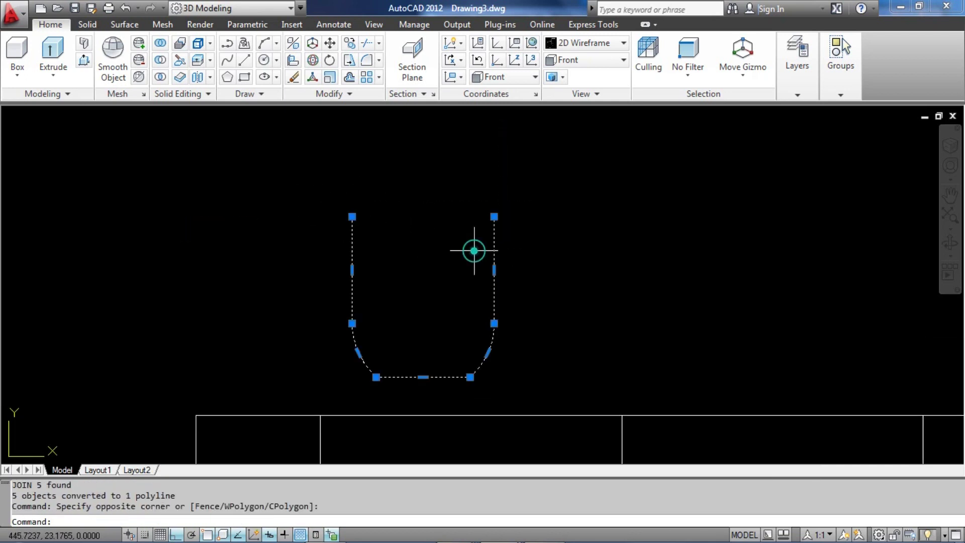
{"action": "key", "text": "Return"}
{"action": "type", "text": "2"}
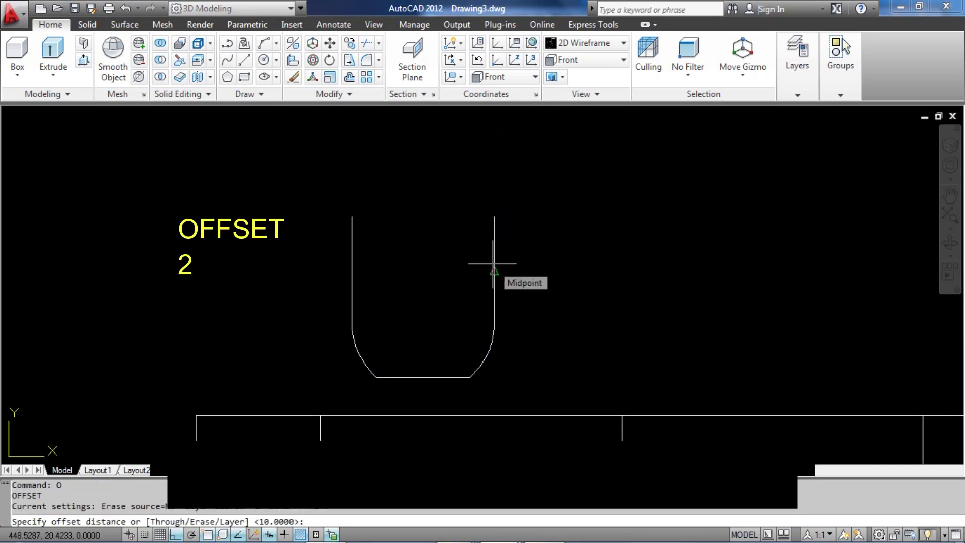
{"action": "key", "text": "Return"}
{"action": "left_click", "coordinate": [493, 265]}
{"action": "left_click", "coordinate": [485, 273]}
{"action": "scroll", "coordinate": [485, 272], "scroll_direction": "up", "scroll_amount": 2}
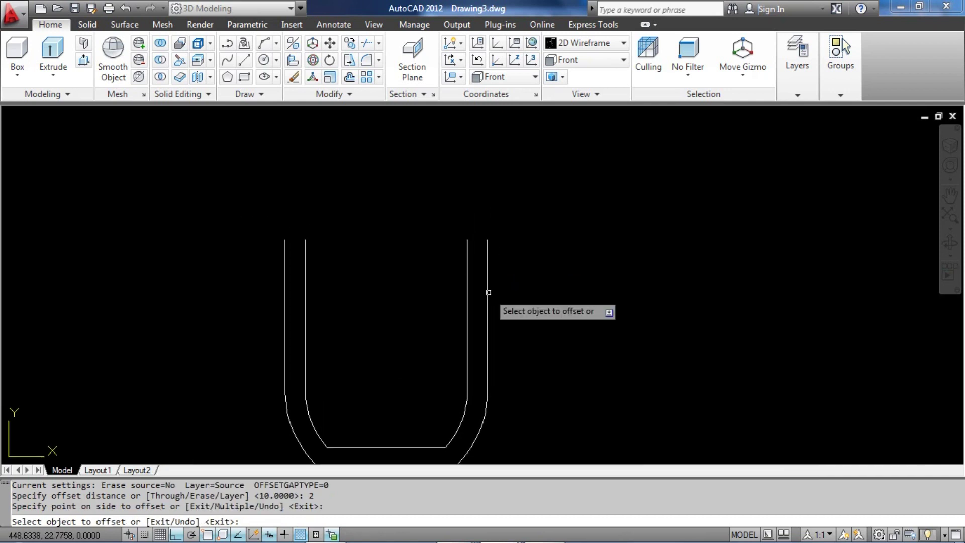
- Close the top of the U's right wall with a line and connect the midpoints of the two bottom edges vertically
{"action": "key", "text": "Return"}
{"action": "type", "text": "l"}
{"action": "key", "text": "Return"}
{"action": "left_click", "coordinate": [467, 240]}
{"action": "left_click", "coordinate": [467, 240]}
{"action": "key", "text": "Return"}
{"action": "middle_click_drag", "start_coordinate": [462, 272], "coordinate": [479, 212]}
{"action": "type", "text": "l"}
{"action": "key", "text": "Return"}
{"action": "left_click", "coordinate": [404, 388]}
{"action": "left_click", "coordinate": [404, 408]}
{"action": "key", "text": "Return"}
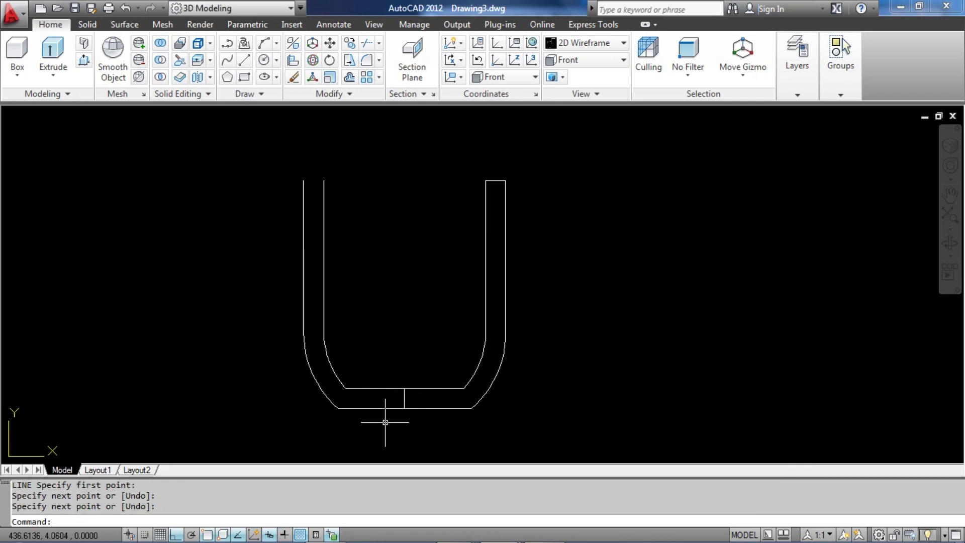
- Trim both bottom edges at the vertical center line and erase the left half of the U profile
{"action": "left_click", "coordinate": [390, 420]}
{"action": "left_click", "coordinate": [345, 362]}
{"action": "left_click", "coordinate": [411, 403]}
{"action": "left_click", "coordinate": [386, 396]}
{"action": "type", "text": "tr"}
{"action": "key", "text": "Return"}
{"action": "left_click", "coordinate": [397, 419]}
{"action": "left_click", "coordinate": [378, 376]}
{"action": "key", "text": "Return"}
{"action": "left_click", "coordinate": [370, 394]}
{"action": "left_click", "coordinate": [267, 321]}
{"action": "key", "text": "e"}
{"action": "key", "text": "Return"}
- Join the remaining half profile into one polyline and revolve it 360 degrees about its vertical center line
{"action": "scroll", "coordinate": [371, 224], "scroll_direction": "down", "scroll_amount": 2}
{"action": "left_click", "coordinate": [373, 177]}
{"action": "left_click", "coordinate": [469, 346]}
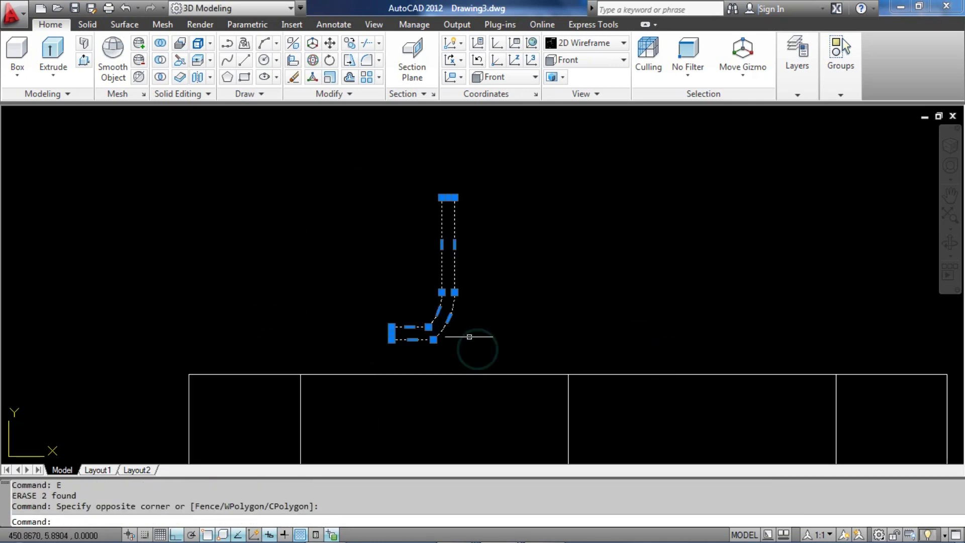
{"action": "type", "text": "revolve"}
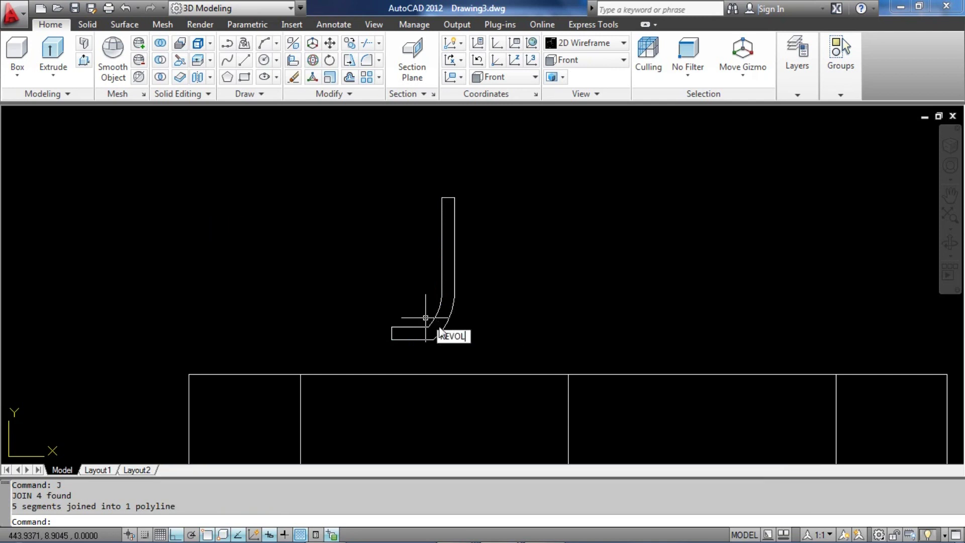
{"action": "key", "text": "Return"}
{"action": "left_click", "coordinate": [410, 328]}
{"action": "key", "text": "Return"}
{"action": "left_click", "coordinate": [390, 339]}
{"action": "left_click", "coordinate": [394, 282]}
{"action": "type", "text": "360"}
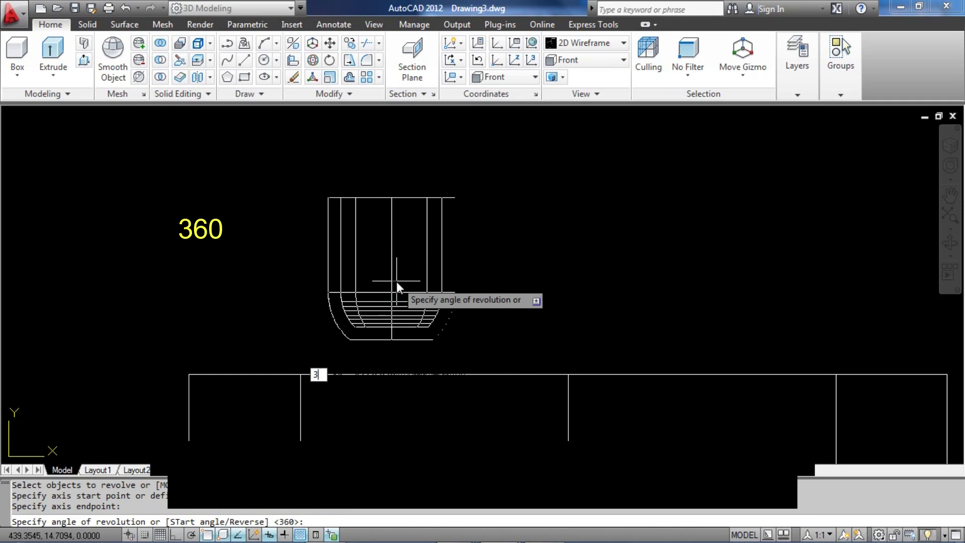
{"action": "key", "text": "Return"}
- Move the revolved cup straight down so its base rests on the disc's top
{"action": "middle_click_drag", "start_coordinate": [479, 286], "coordinate": [502, 273]}
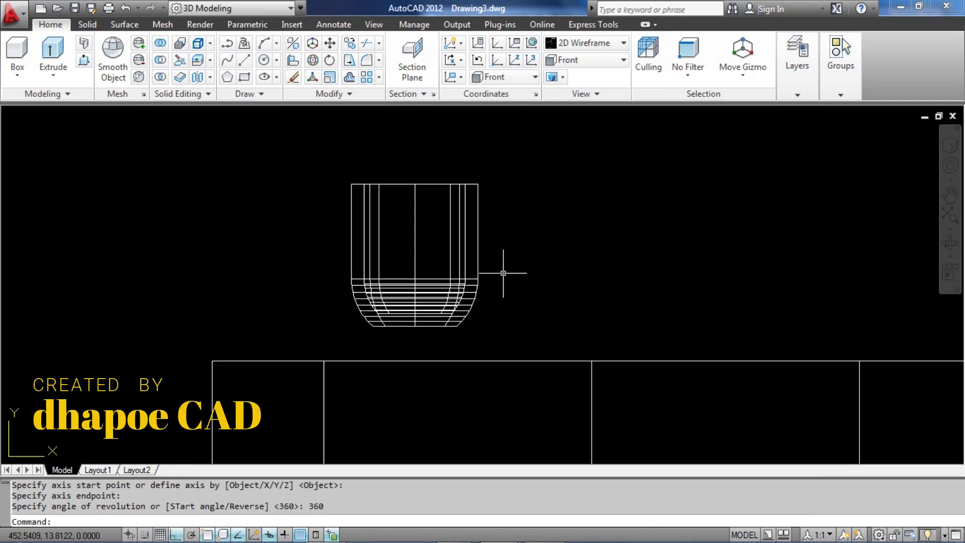
{"action": "left_click", "coordinate": [503, 274]}
{"action": "left_click", "coordinate": [395, 241]}
{"action": "type", "text": "M"}
{"action": "key", "text": "Return"}
{"action": "left_click", "coordinate": [592, 210]}
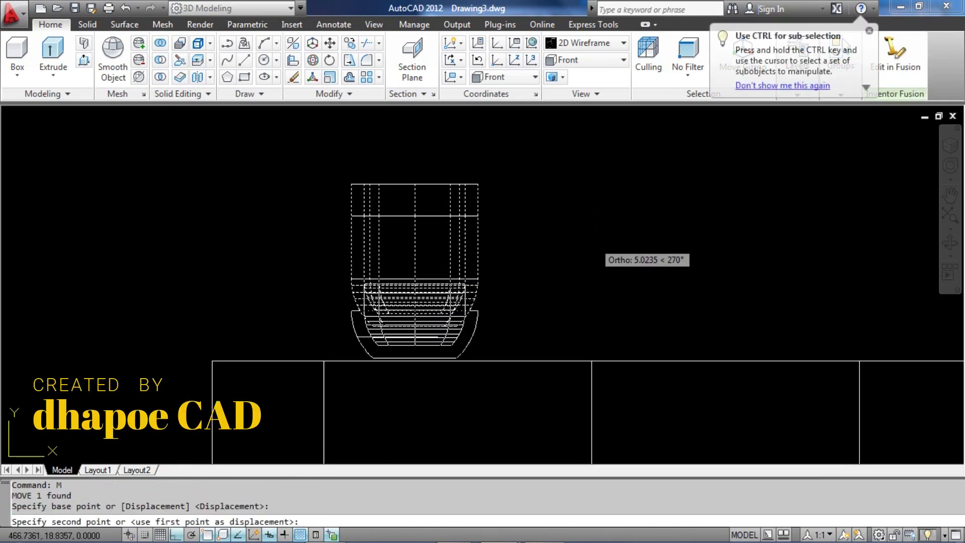
{"action": "left_click", "coordinate": [593, 242]}
- In a 3D view, move the cup back from the disc's front edge so it stands on the disc
{"action": "middle_click_drag", "start_coordinate": [521, 202], "coordinate": [461, 302], "text": "shift"}
{"action": "scroll", "coordinate": [460, 302], "scroll_direction": "up", "scroll_amount": 2}
{"action": "left_click", "coordinate": [461, 303]}
{"action": "left_click", "coordinate": [438, 308]}
{"action": "middle_click_drag", "start_coordinate": [513, 224], "coordinate": [493, 278]}
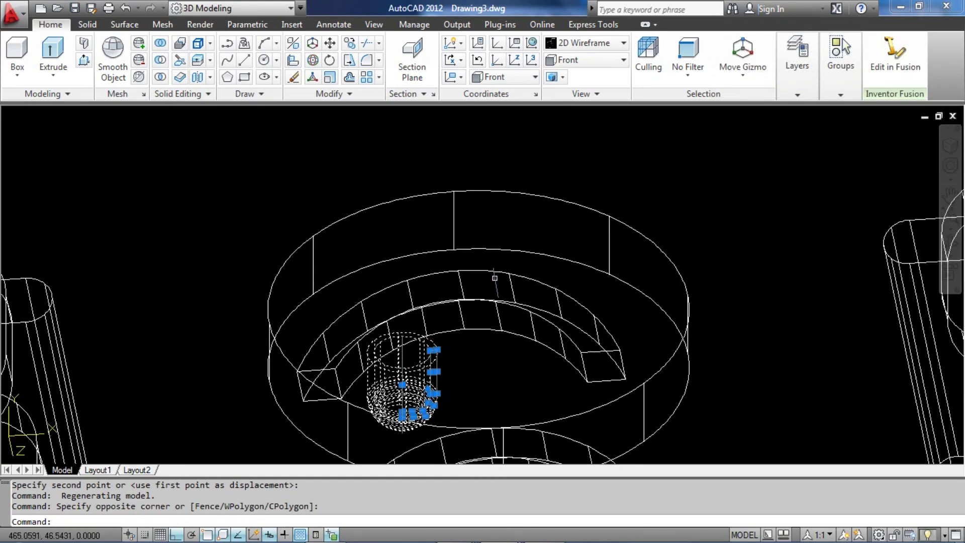
{"action": "type", "text": "M"}
{"action": "key", "text": "Return"}
{"action": "left_click", "coordinate": [533, 163]}
{"action": "middle_click_drag", "start_coordinate": [522, 112], "coordinate": [511, 174]}
{"action": "left_click", "coordinate": [510, 159]}
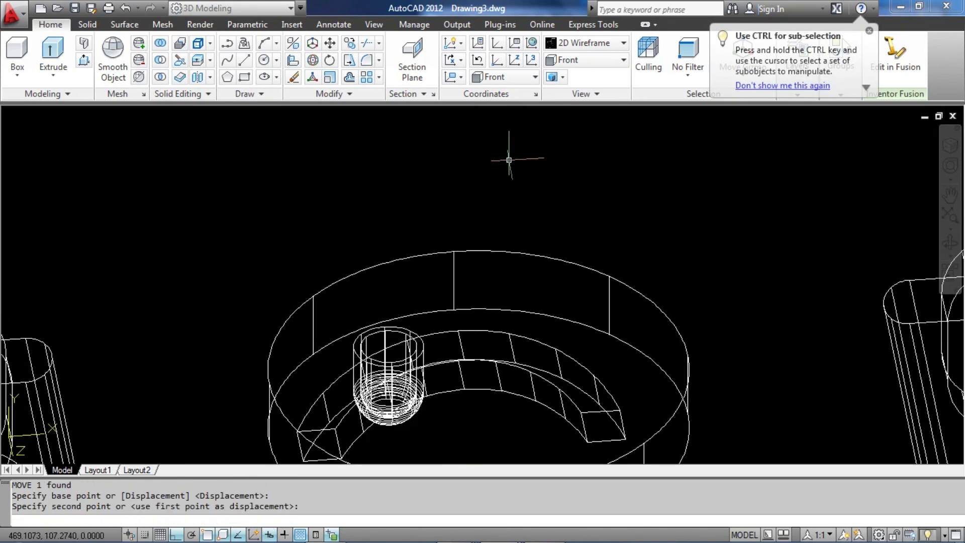
- Copy the cup horizontally to the right side of the disc
{"action": "left_click", "coordinate": [404, 332]}
{"action": "type", "text": "CO"}
{"action": "key", "text": "Return"}
{"action": "left_click", "coordinate": [352, 176]}
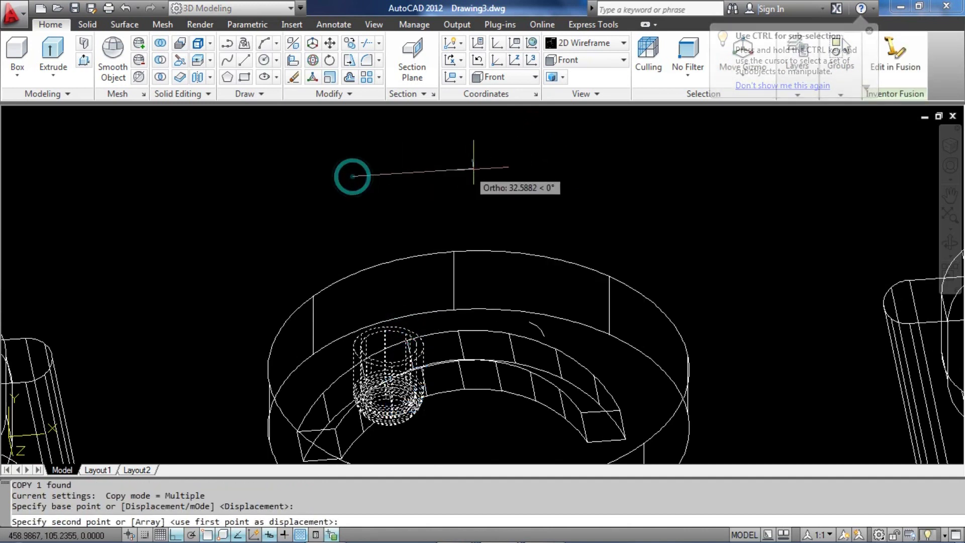
{"action": "left_click", "coordinate": [534, 162]}
{"action": "key", "text": "Return"}
- In the Top view, move the copied cup straight toward the rear of the disc
{"action": "middle_click_drag", "start_coordinate": [537, 180], "coordinate": [519, 224], "text": "shift"}
{"action": "scroll", "coordinate": [513, 179], "scroll_direction": "down", "scroll_amount": 4}
{"action": "left_click", "coordinate": [573, 61]}
{"action": "left_click", "coordinate": [572, 76]}
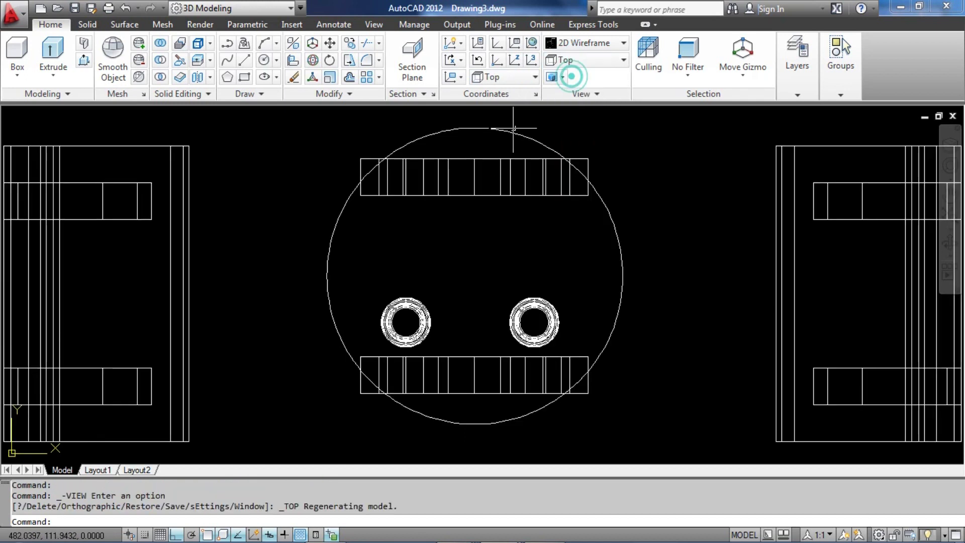
{"action": "scroll", "coordinate": [474, 226], "scroll_direction": "up", "scroll_amount": 3}
{"action": "left_click", "coordinate": [563, 346]}
{"action": "left_click", "coordinate": [529, 312]}
{"action": "middle_click_drag", "start_coordinate": [646, 315], "coordinate": [555, 370]}
{"action": "type", "text": "M"}
{"action": "key", "text": "Return"}
{"action": "left_click", "coordinate": [676, 332]}
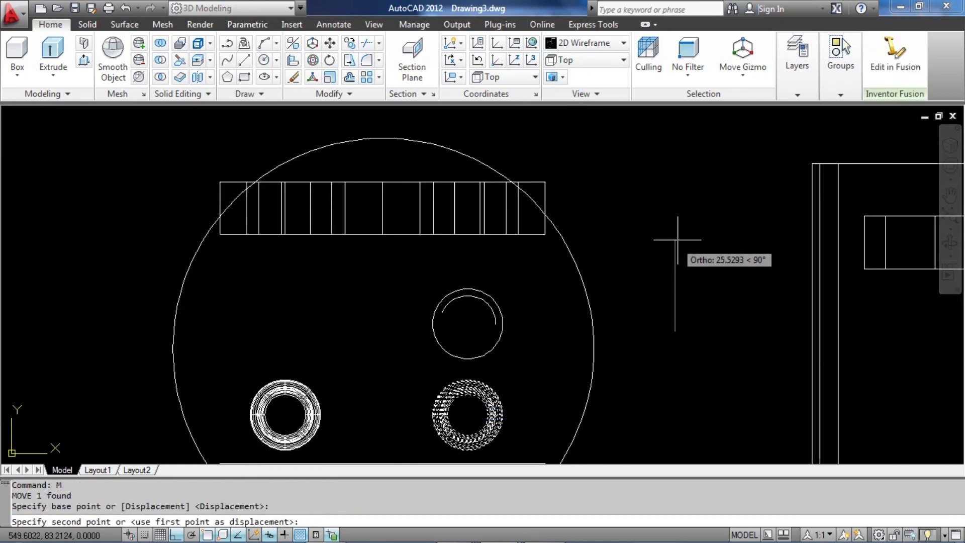
{"action": "left_click", "coordinate": [682, 216]}
- Add the Peach porcelain material from the Autodesk Library and assign it to the two cups
{"action": "middle_click_drag", "start_coordinate": [577, 237], "coordinate": [638, 155]}
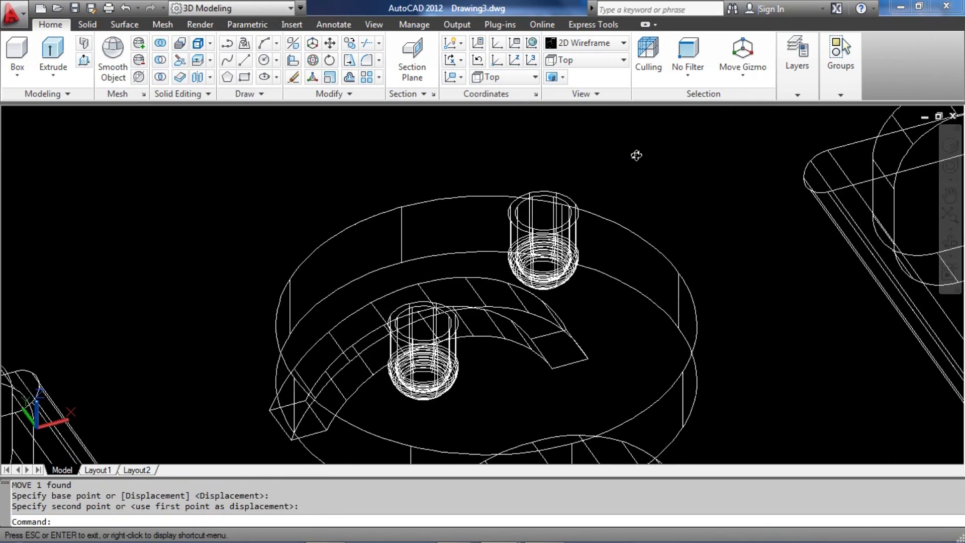
{"action": "scroll", "coordinate": [584, 206], "scroll_direction": "down", "scroll_amount": 4}
{"action": "key", "text": "Return"}
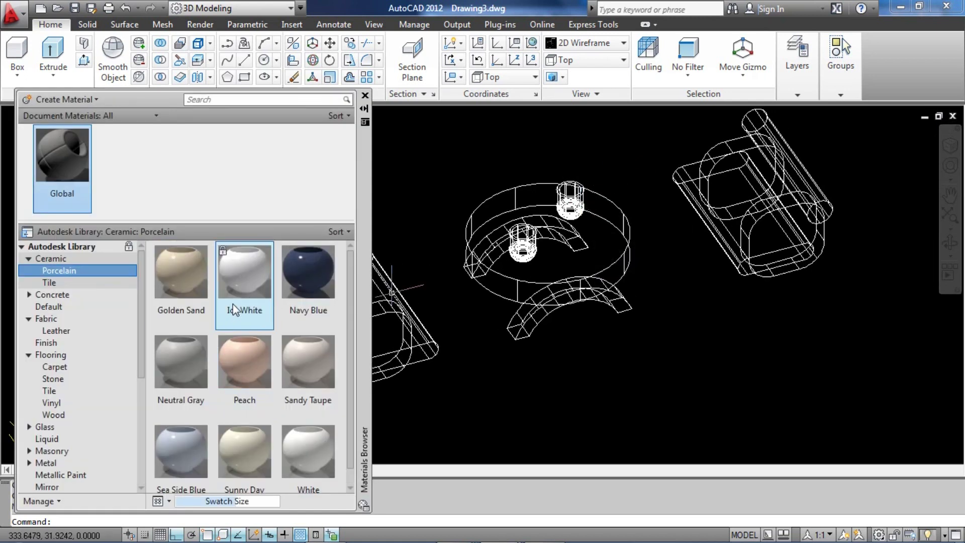
{"action": "left_click", "coordinate": [247, 366]}
{"action": "left_click", "coordinate": [534, 245]}
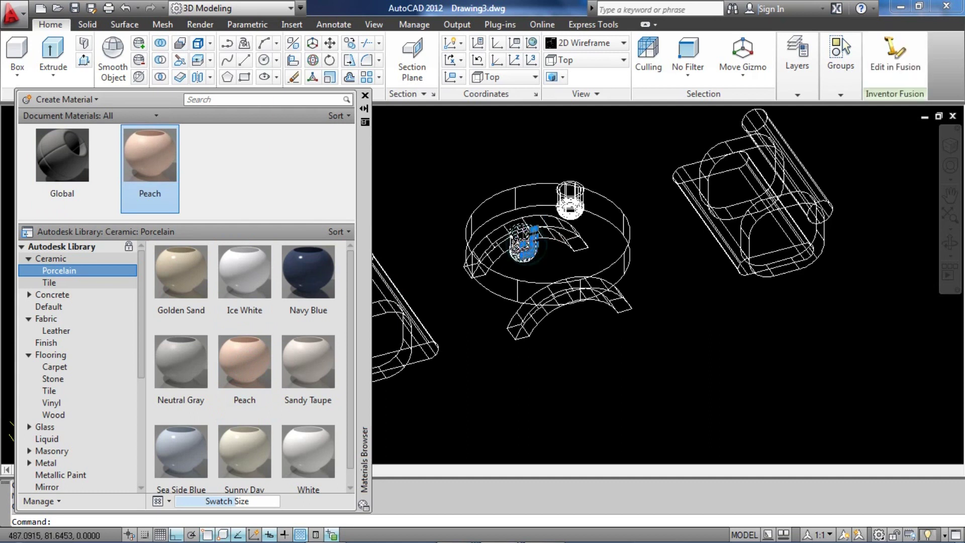
{"action": "left_click", "coordinate": [146, 164]}
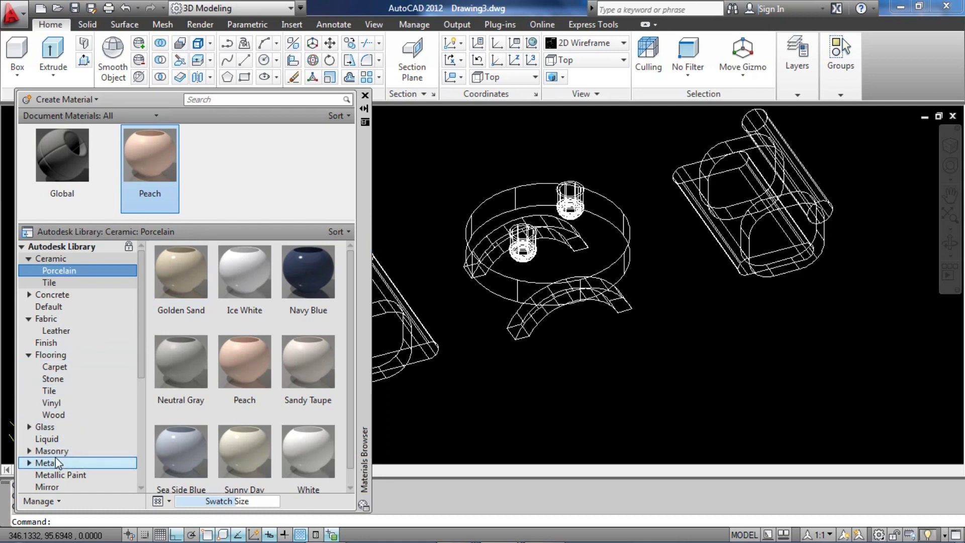
- Add the WOOD 5 material from the WOODY library to the document materials
{"action": "left_click_drag", "start_coordinate": [139, 356], "coordinate": [129, 466]}
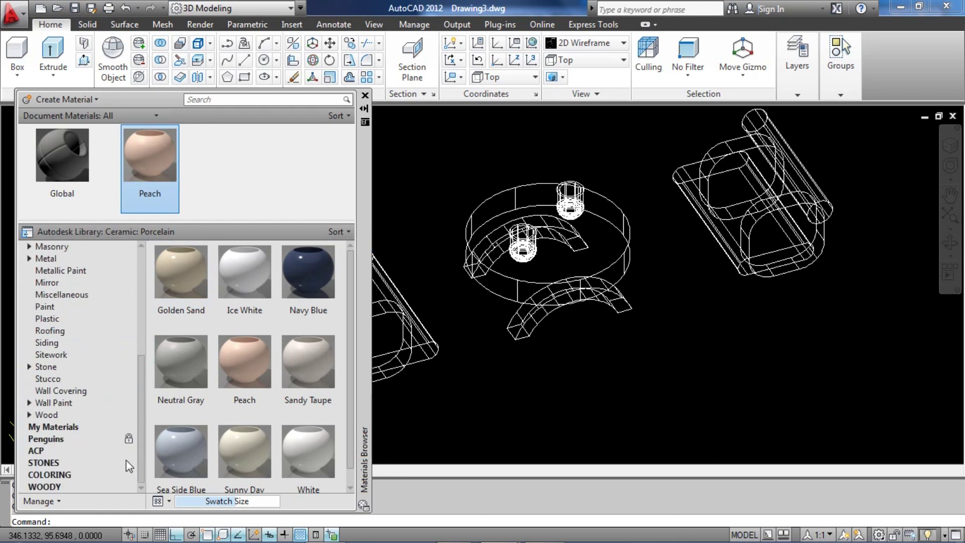
{"action": "left_click", "coordinate": [71, 486]}
{"action": "left_click", "coordinate": [208, 269]}
- Assign WOOD 5 to the arched supports and both assemblies' rounded side slabs, and set the visual style to Realistic
{"action": "left_click", "coordinate": [525, 329]}
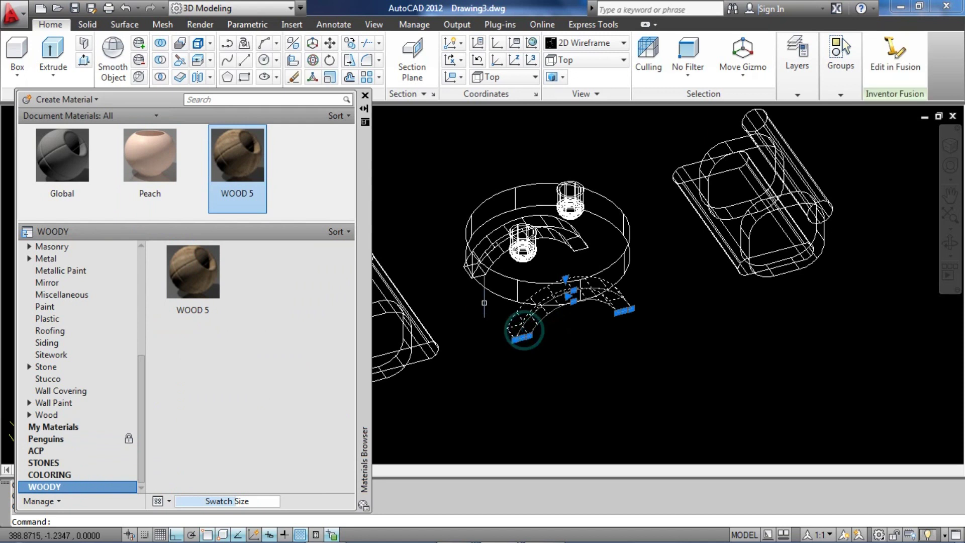
{"action": "left_click", "coordinate": [500, 282]}
{"action": "left_click", "coordinate": [513, 330]}
{"action": "middle_click_drag", "start_coordinate": [513, 330], "coordinate": [516, 360]}
{"action": "left_click", "coordinate": [784, 242]}
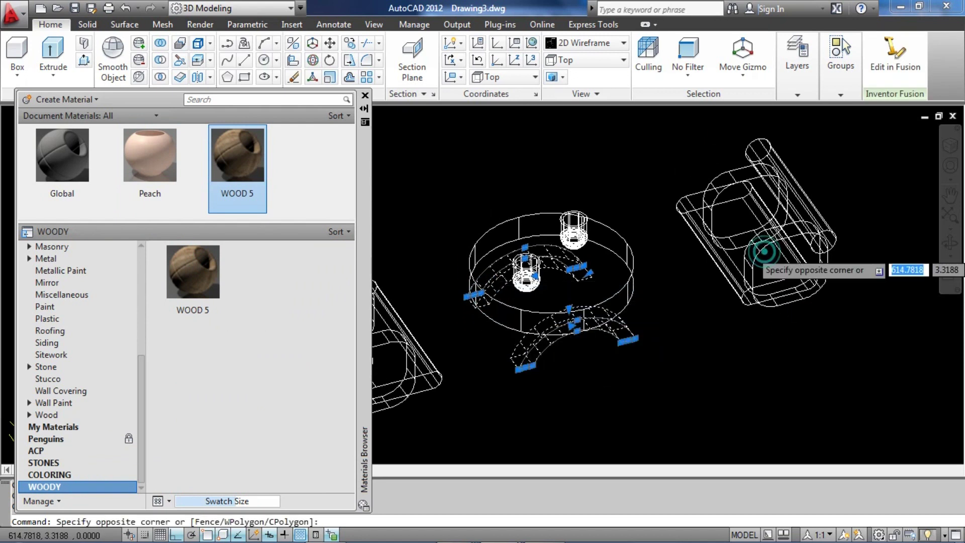
{"action": "left_click", "coordinate": [741, 213]}
{"action": "left_click", "coordinate": [849, 308]}
{"action": "middle_click_drag", "start_coordinate": [340, 270], "coordinate": [602, 263]}
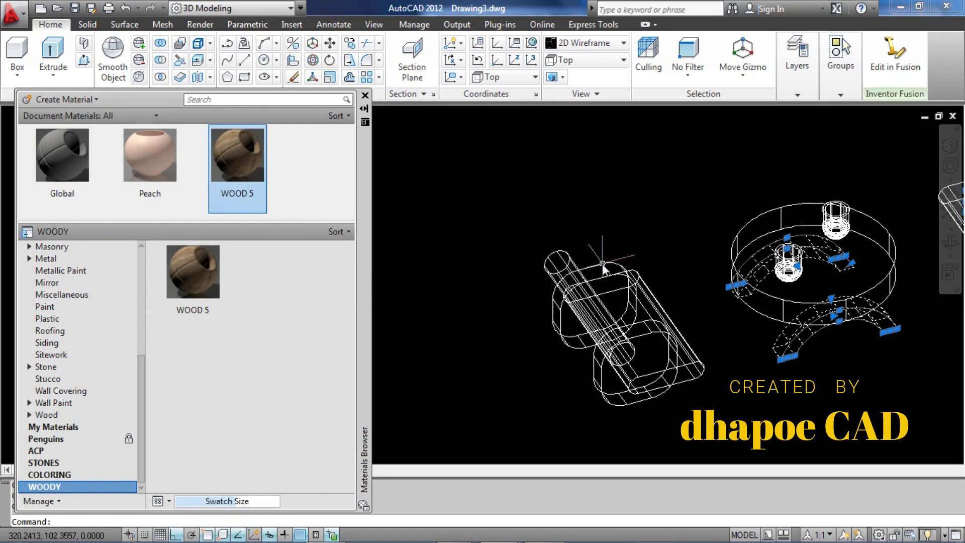
{"action": "left_click", "coordinate": [218, 181]}
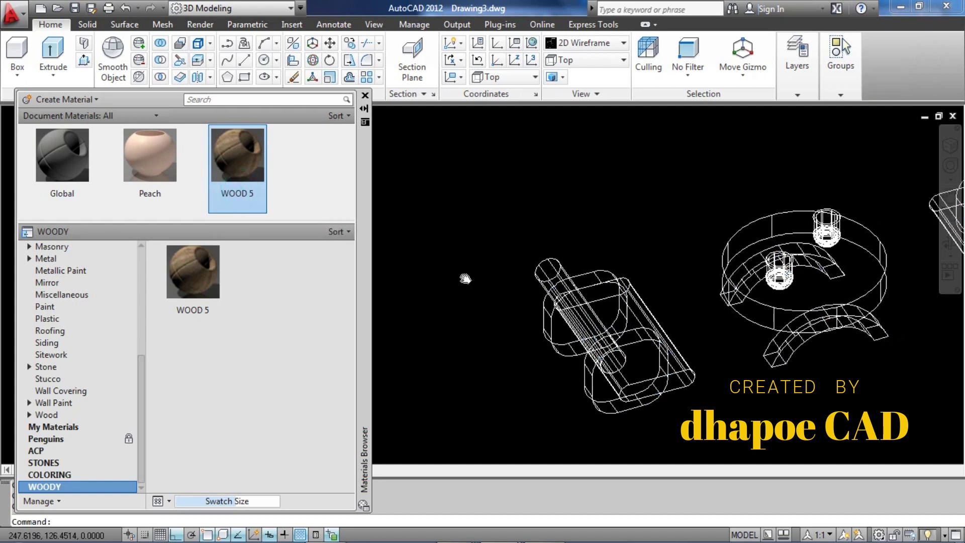
{"action": "left_click", "coordinate": [607, 46]}
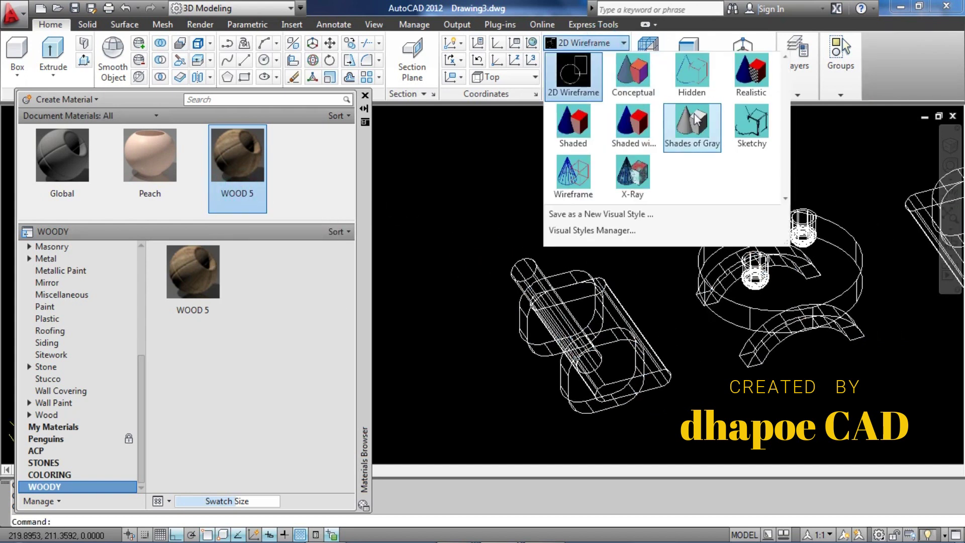
{"action": "left_click", "coordinate": [752, 71]}
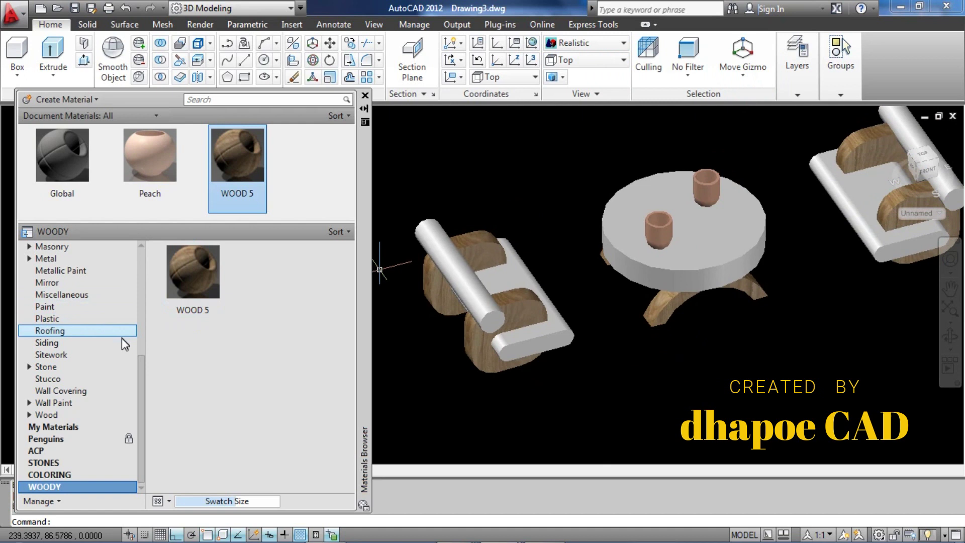
- Add the Light Chocolate material from the library's Wall Paint category to the document materials
{"action": "left_click_drag", "start_coordinate": [141, 370], "coordinate": [141, 367]}
{"action": "left_click", "coordinate": [79, 308]}
{"action": "mouse_move", "coordinate": [349, 384]}
{"action": "left_mouse_down"}
{"action": "mouse_move", "coordinate": [347, 424]}
{"action": "mouse_move", "coordinate": [353, 345]}
{"action": "left_mouse_up"}
{"action": "left_click", "coordinate": [75, 404]}
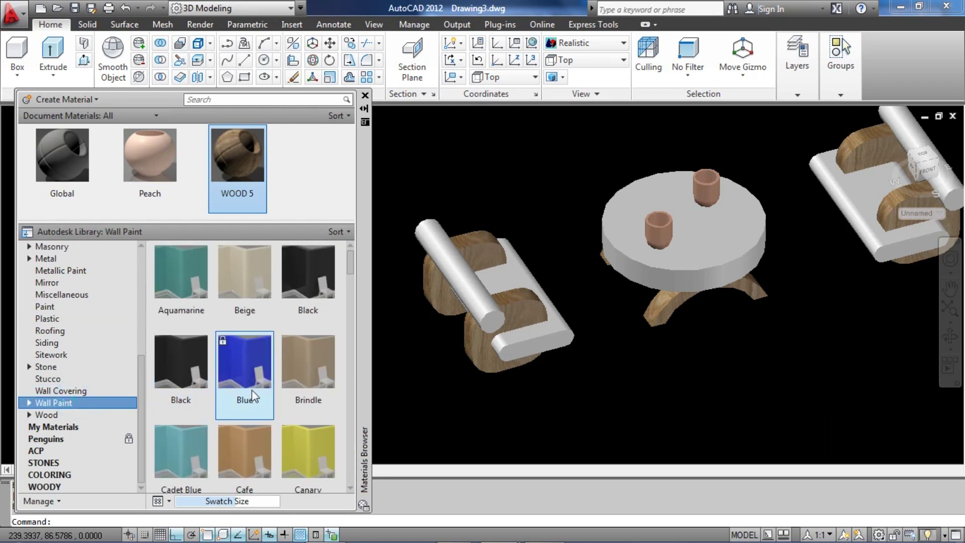
{"action": "left_click_drag", "start_coordinate": [350, 260], "coordinate": [357, 360]}
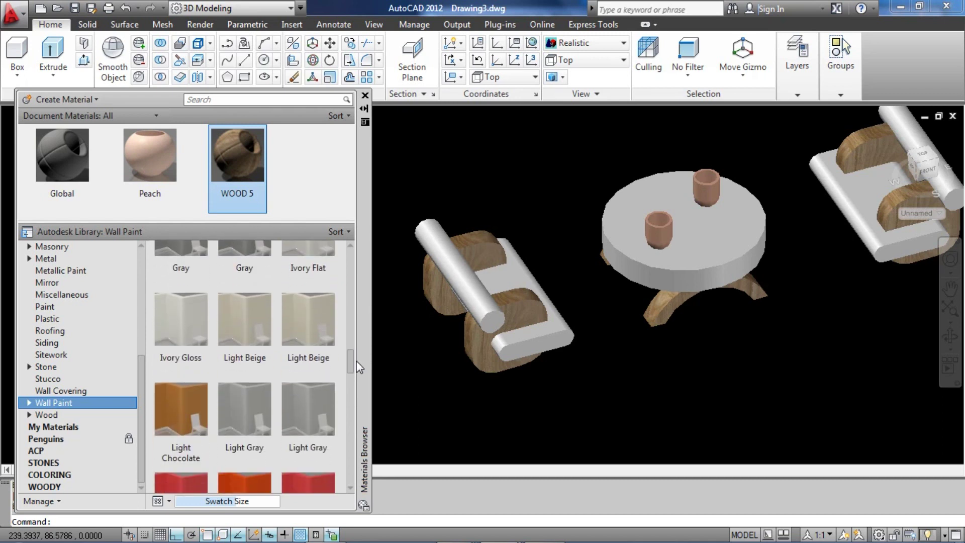
{"action": "left_click", "coordinate": [172, 425]}
- Assign the Light Chocolate material to the cylindrical backrests and flat seats of both chairs
{"action": "left_click", "coordinate": [434, 245]}
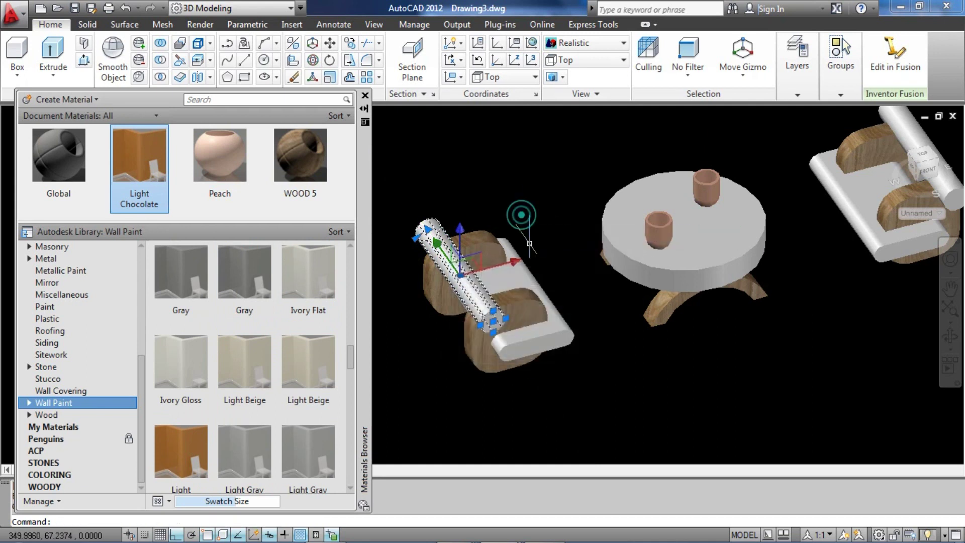
{"action": "left_click", "coordinate": [868, 196]}
{"action": "left_click", "coordinate": [852, 242]}
{"action": "right_click", "coordinate": [139, 170]}
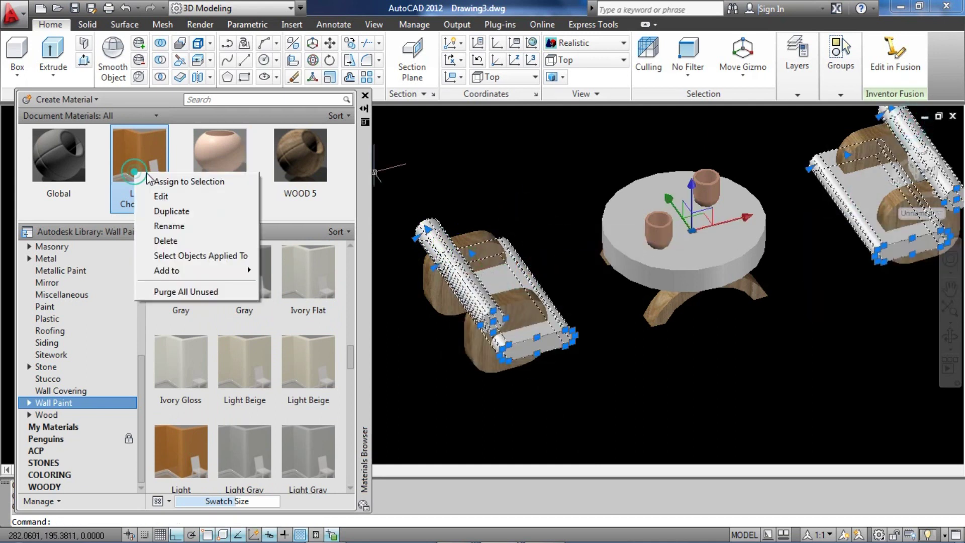
{"action": "left_click", "coordinate": [166, 177]}
{"action": "middle_click_drag", "start_coordinate": [458, 353], "coordinate": [413, 391]}
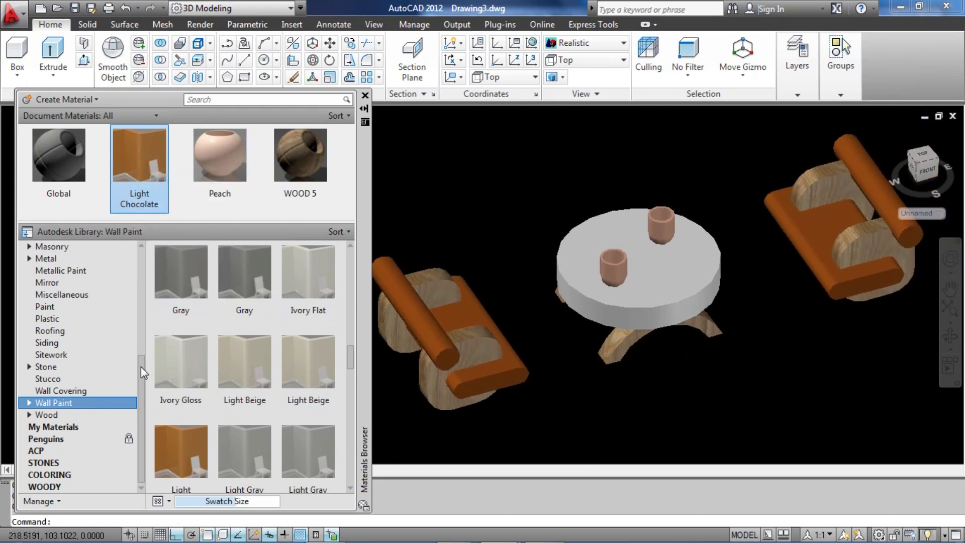
- Add the Ice White porcelain material from the Autodesk Library's Ceramic category to the document materials
{"action": "scroll", "coordinate": [90, 347], "scroll_direction": "up", "scroll_amount": 2}
{"action": "left_click", "coordinate": [37, 296]}
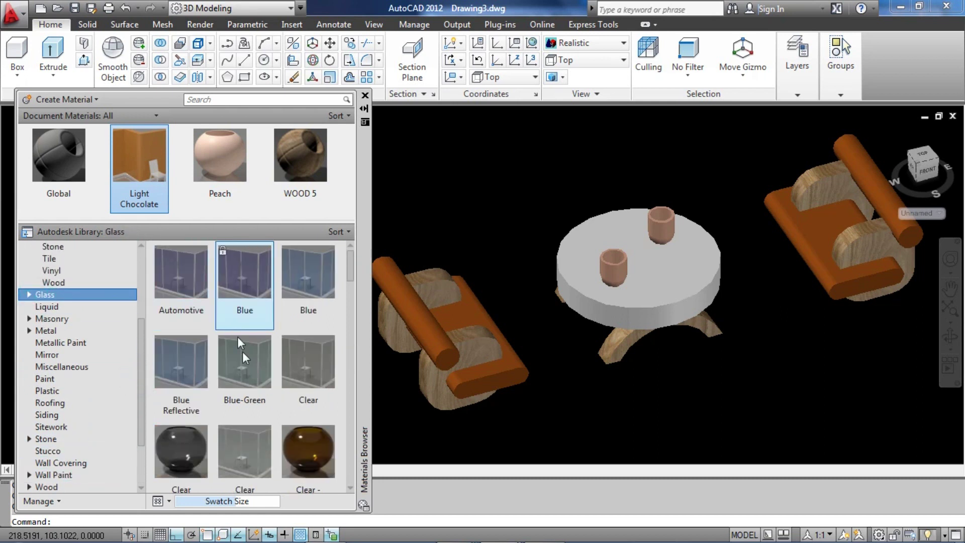
{"action": "scroll", "coordinate": [138, 254], "scroll_direction": "up", "scroll_amount": 4}
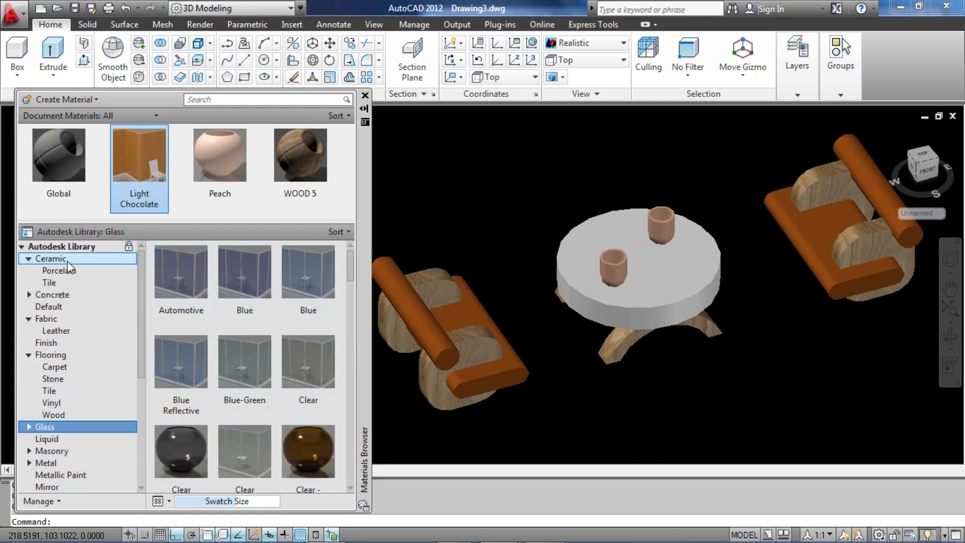
{"action": "left_click", "coordinate": [67, 259]}
{"action": "left_click", "coordinate": [74, 269]}
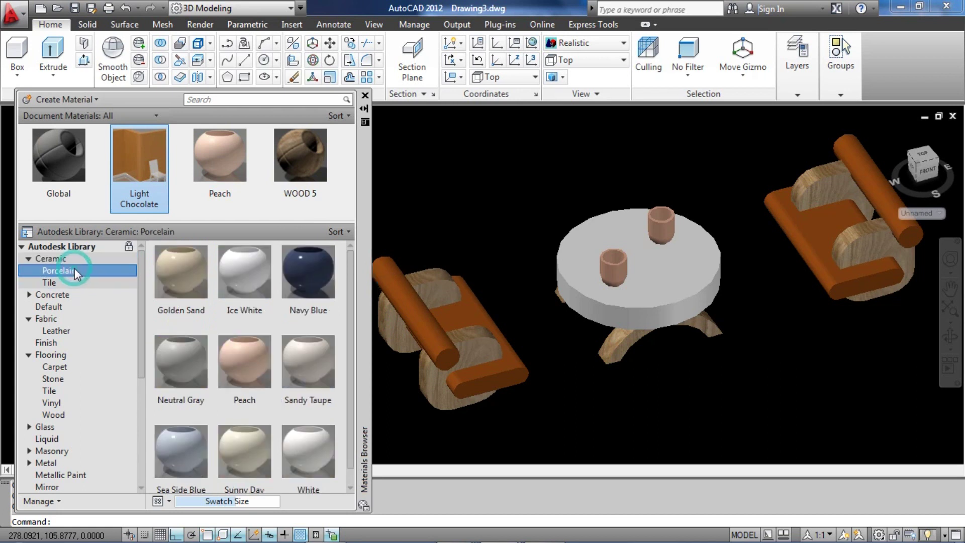
{"action": "left_click", "coordinate": [73, 283]}
{"action": "left_click", "coordinate": [69, 270]}
{"action": "scroll", "coordinate": [349, 275], "scroll_direction": "down", "scroll_amount": 1}
{"action": "left_click_drag", "start_coordinate": [350, 284], "coordinate": [350, 273]}
{"action": "left_click", "coordinate": [218, 283]}
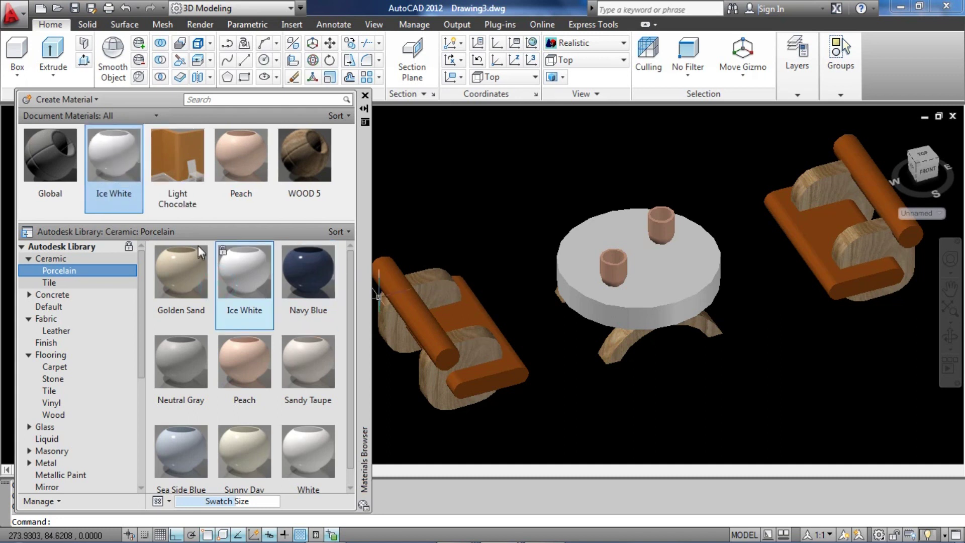
- Assign Ice White to the round tabletop and close the Materials Browser
{"action": "right_click", "coordinate": [128, 161]}
{"action": "left_click", "coordinate": [161, 171]}
{"action": "middle_click_drag", "start_coordinate": [697, 345], "coordinate": [736, 318]}
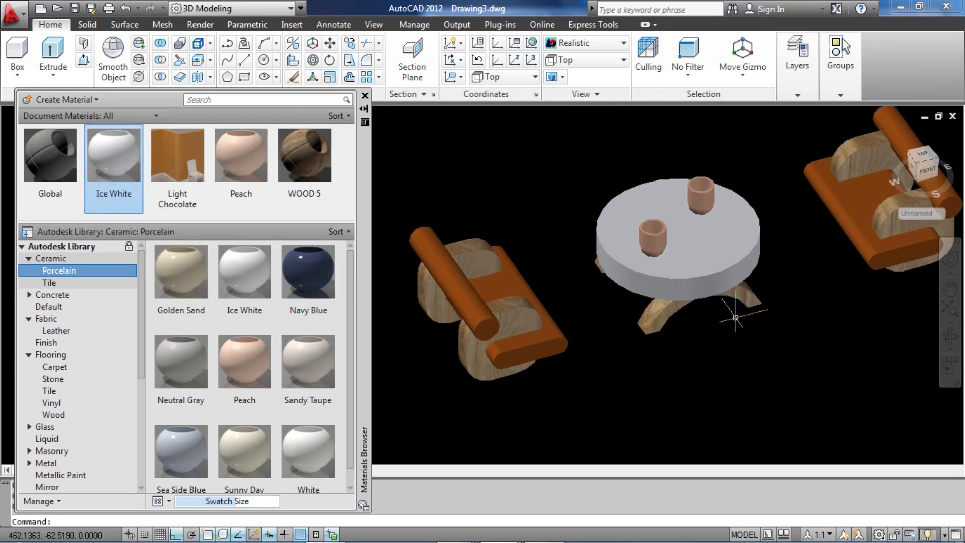
{"action": "left_click", "coordinate": [364, 96]}
- Move the whole chair on the table's right side a short distance closer to the table
{"action": "middle_click_drag", "start_coordinate": [632, 332], "coordinate": [463, 374]}
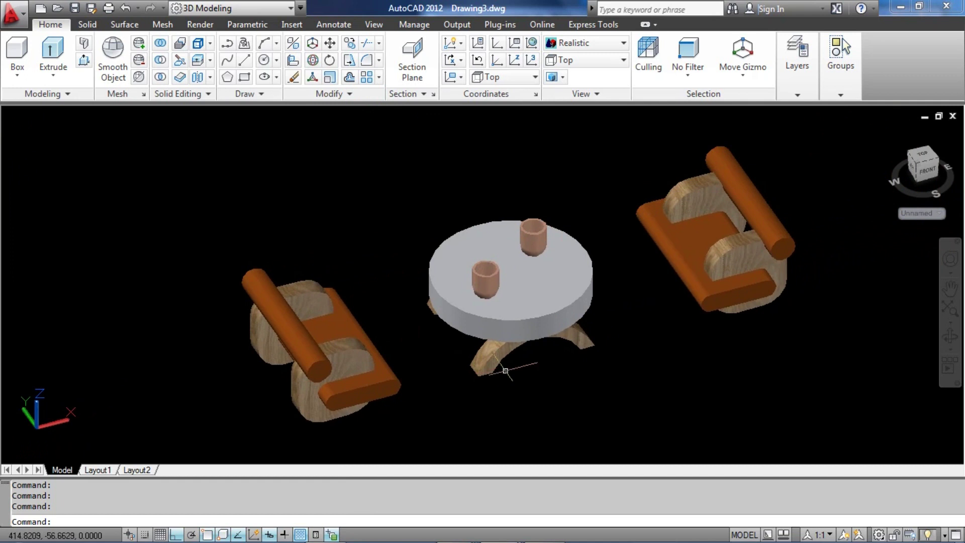
{"action": "middle_click_drag", "start_coordinate": [573, 347], "coordinate": [536, 372]}
{"action": "left_click", "coordinate": [574, 150]}
{"action": "left_click", "coordinate": [770, 326]}
{"action": "type", "text": "m"}
{"action": "key", "text": "Return"}
{"action": "left_click", "coordinate": [787, 363]}
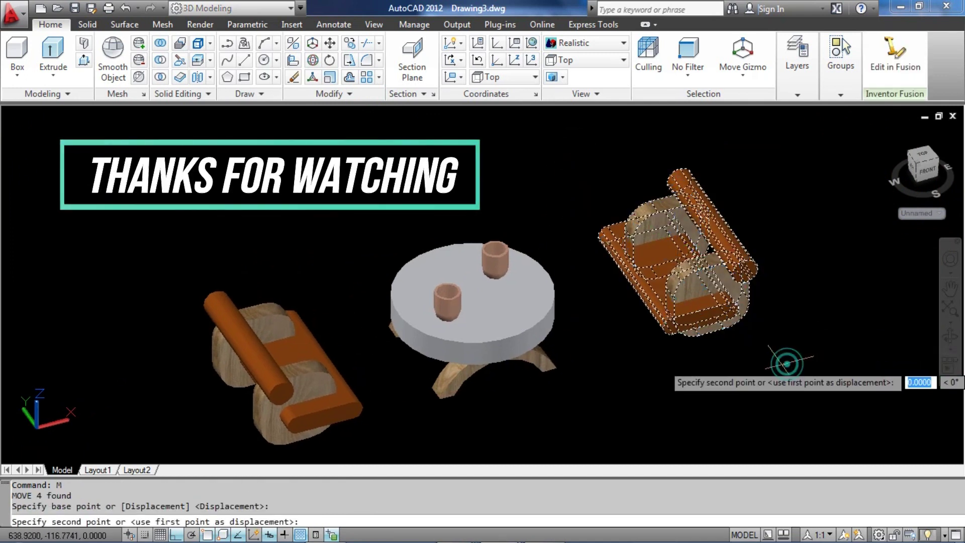
{"action": "left_click", "coordinate": [757, 377]}
- Move the whole chair on the table's left side slightly closer to the table
{"action": "left_click", "coordinate": [132, 258]}
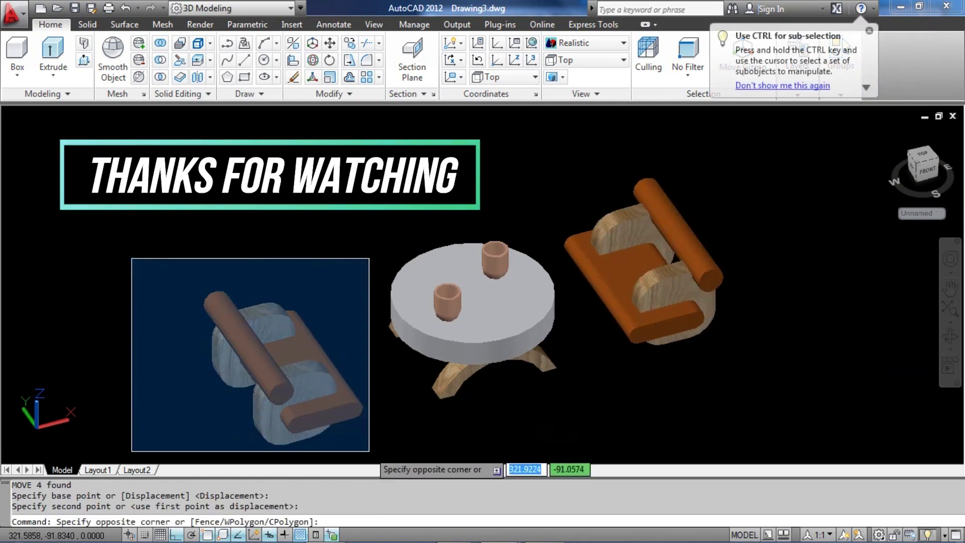
{"action": "left_click", "coordinate": [371, 454]}
{"action": "type", "text": "m"}
{"action": "key", "text": "Return"}
{"action": "left_click", "coordinate": [445, 438]}
{"action": "left_click", "coordinate": [477, 432]}
{"action": "middle_click_drag", "start_coordinate": [512, 394], "coordinate": [477, 383]}
{"action": "scroll", "coordinate": [418, 357], "scroll_direction": "up", "scroll_amount": 2}
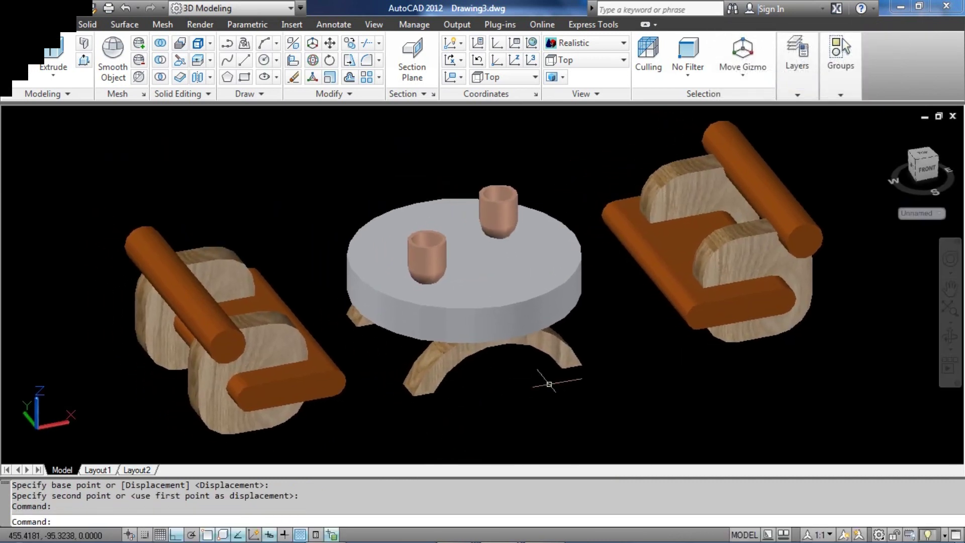